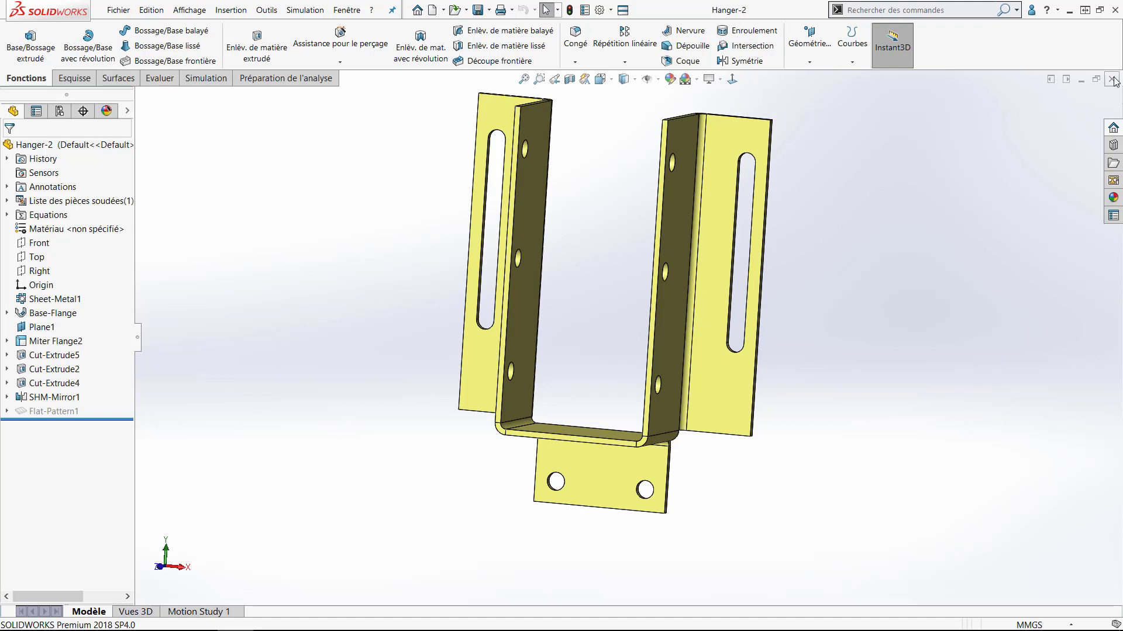
Close the open part and bring up the referenced files of the Hanger-1 drawing before opening it.
click(1113, 80)
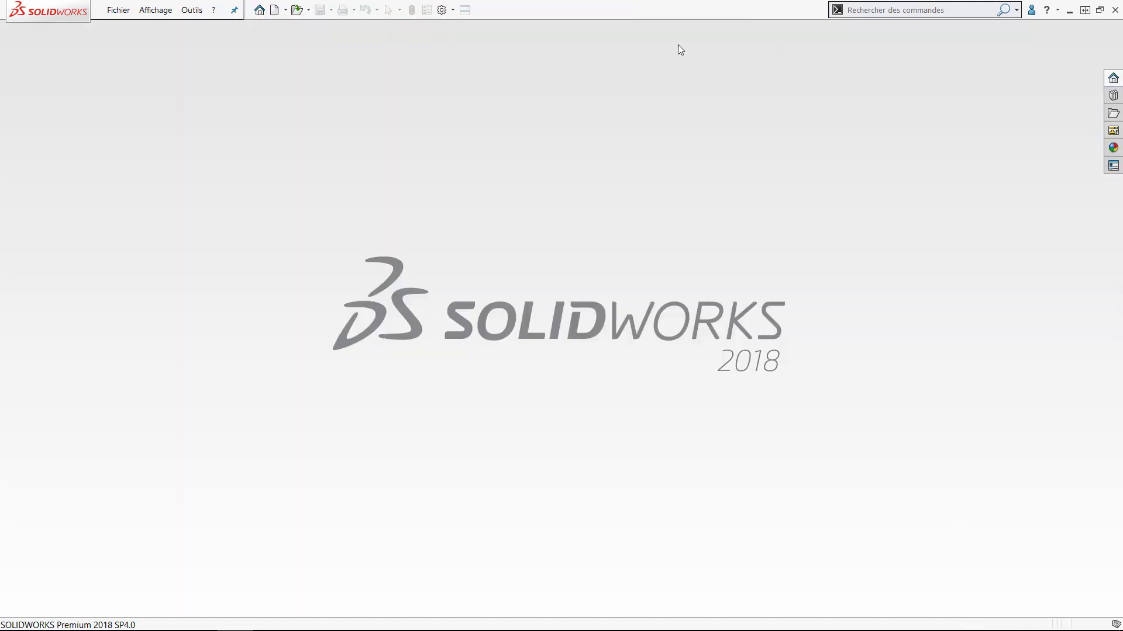
click(300, 9)
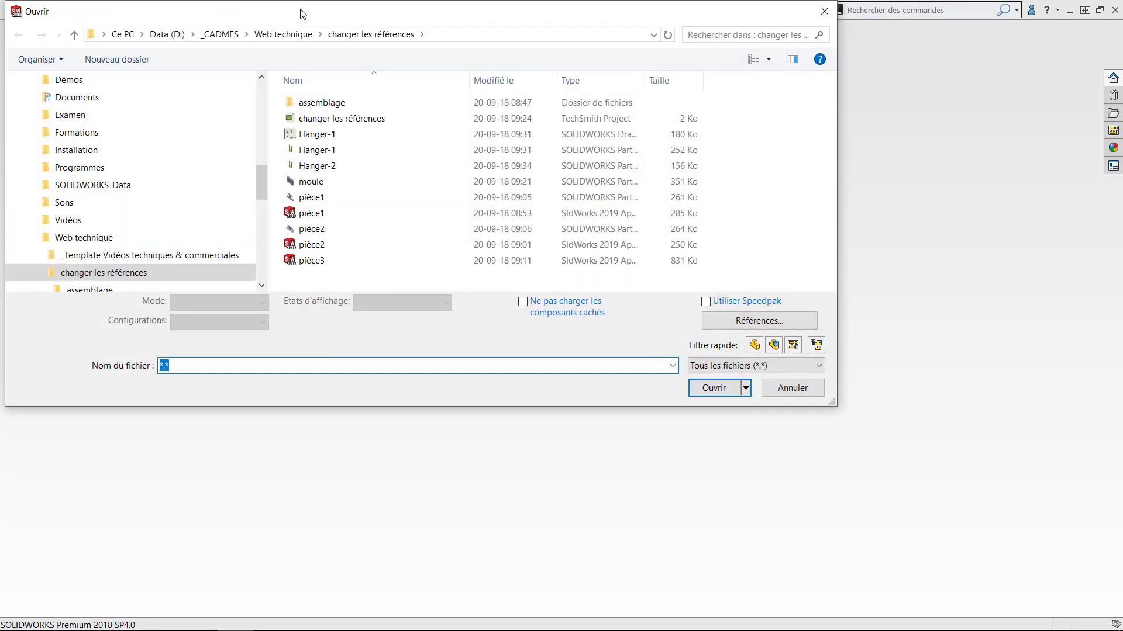
click(310, 135)
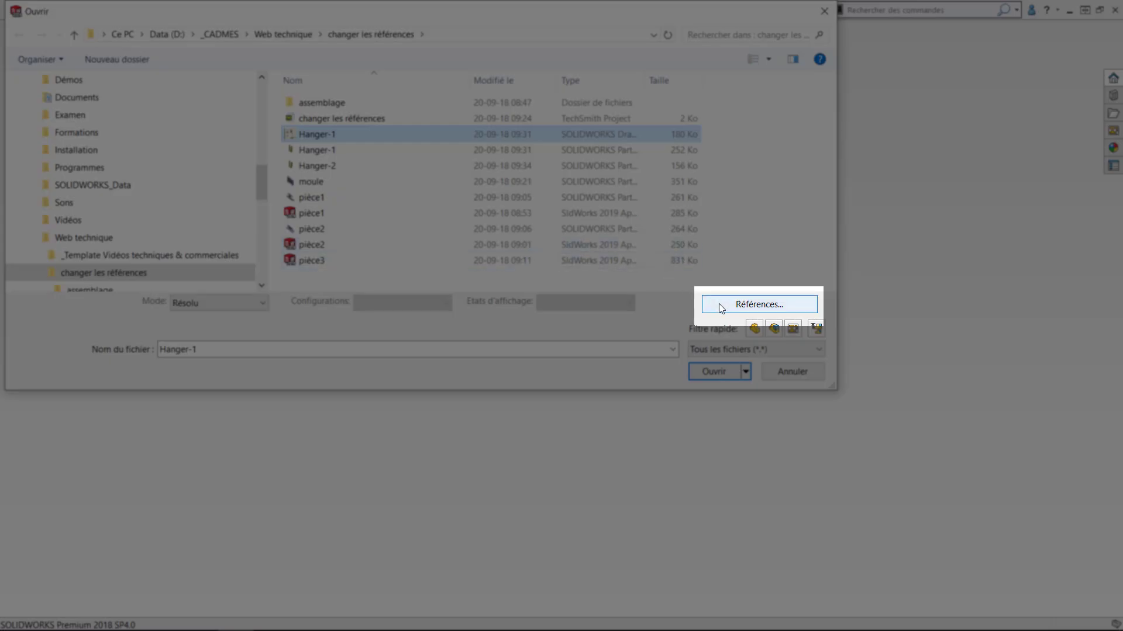
click(718, 304)
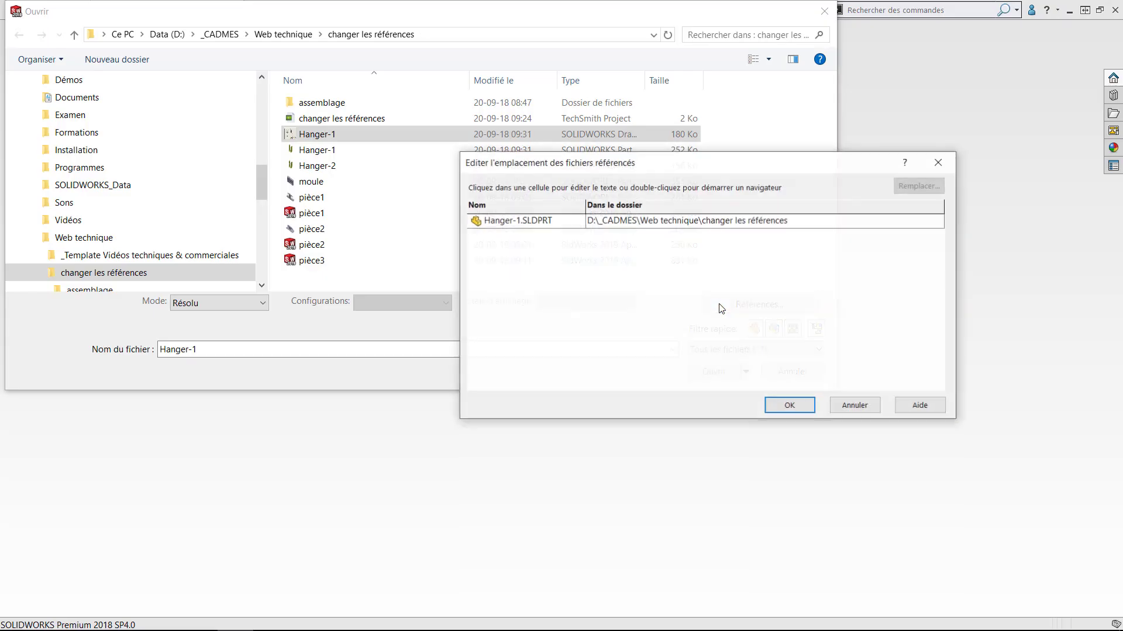
Replace the Hanger-1.SLDPRT reference with Hanger-2.SLDPRT and open the drawing, keeping all dangling annotations.
double_click(509, 221)
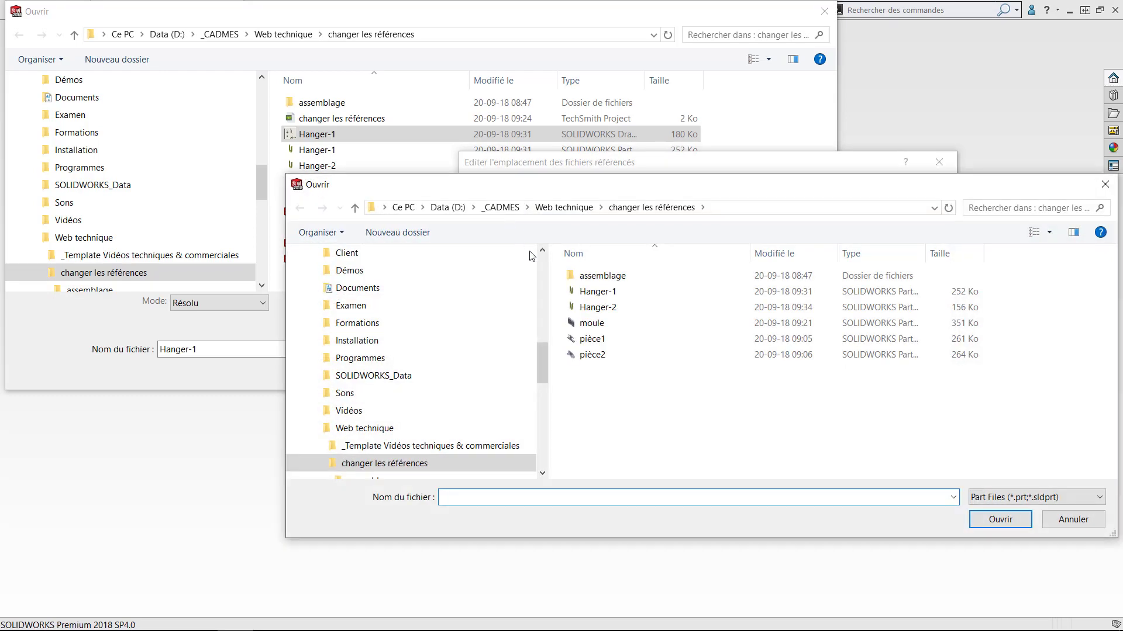
click(593, 308)
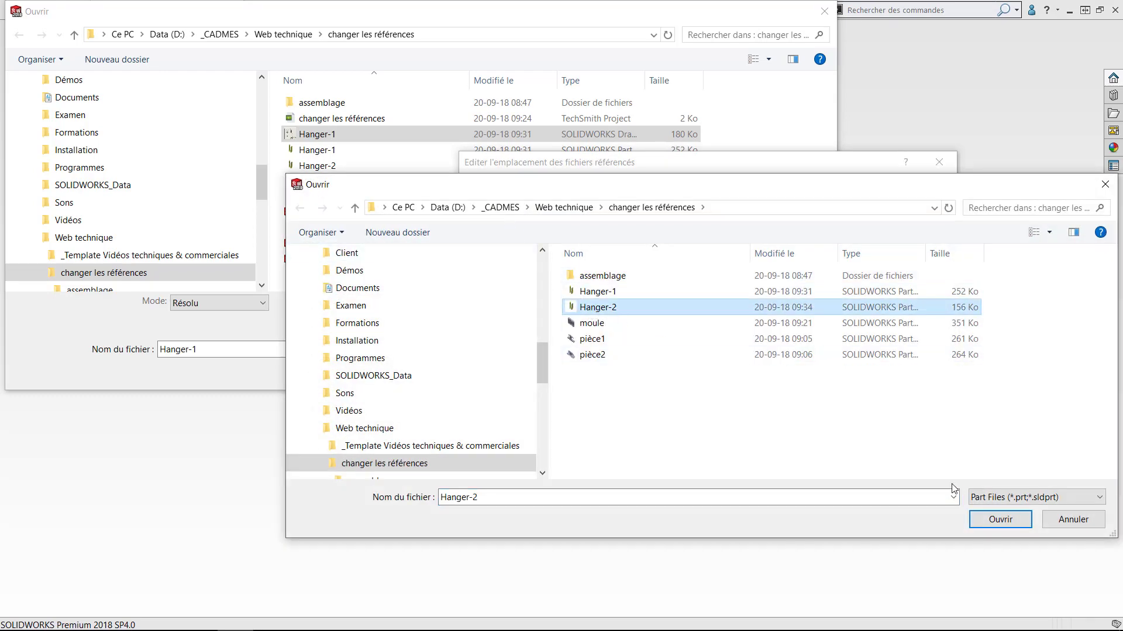
click(998, 520)
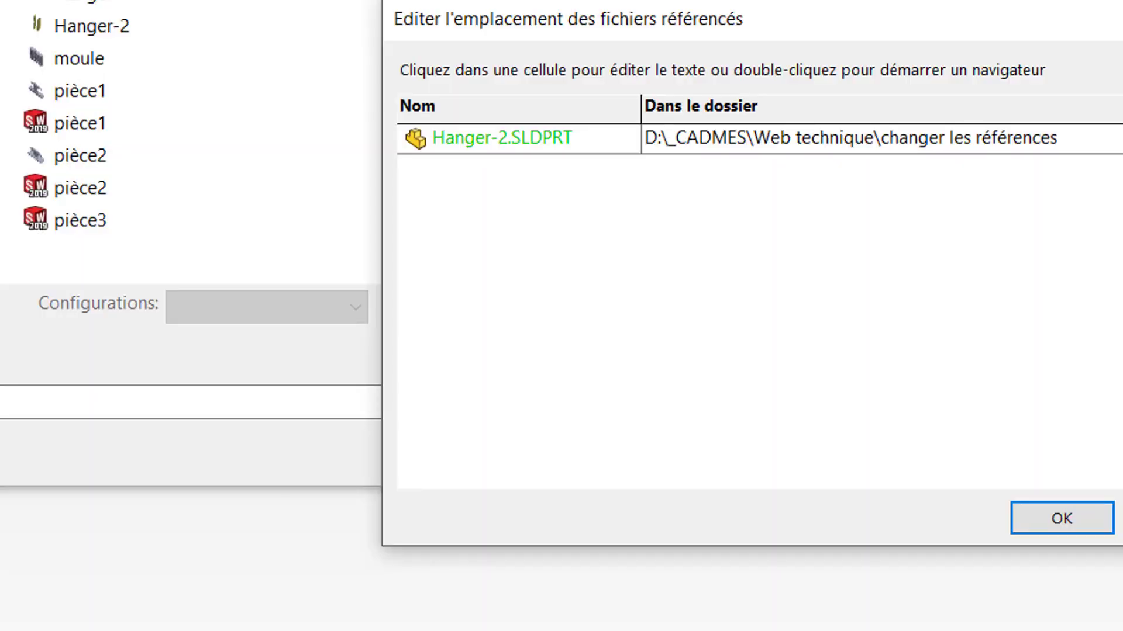
click(1085, 529)
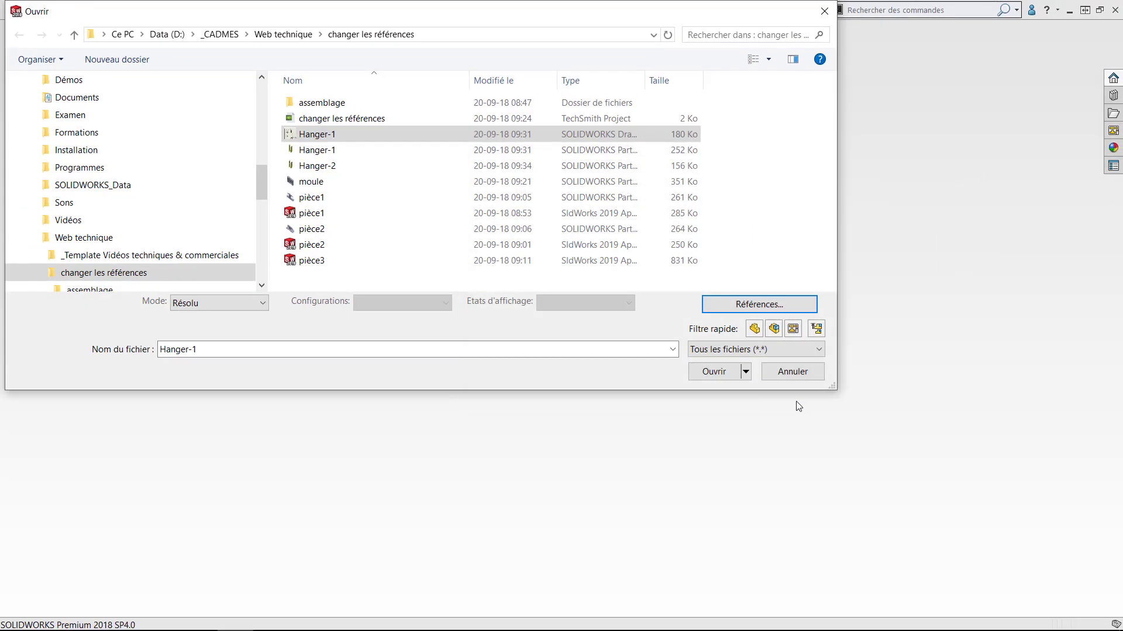
click(721, 372)
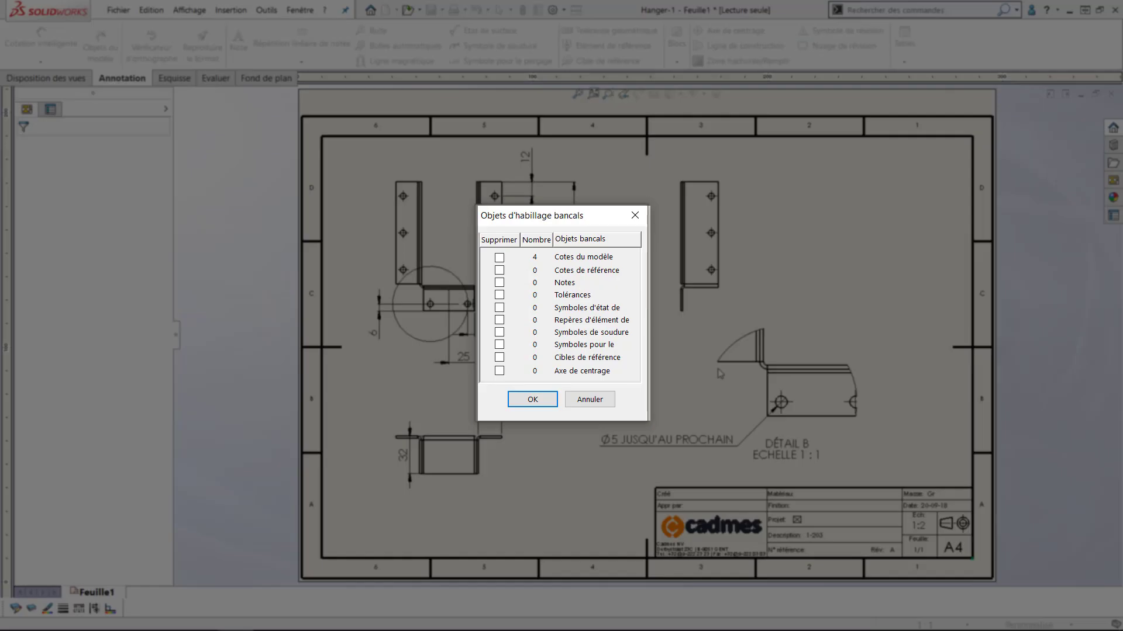
click(535, 401)
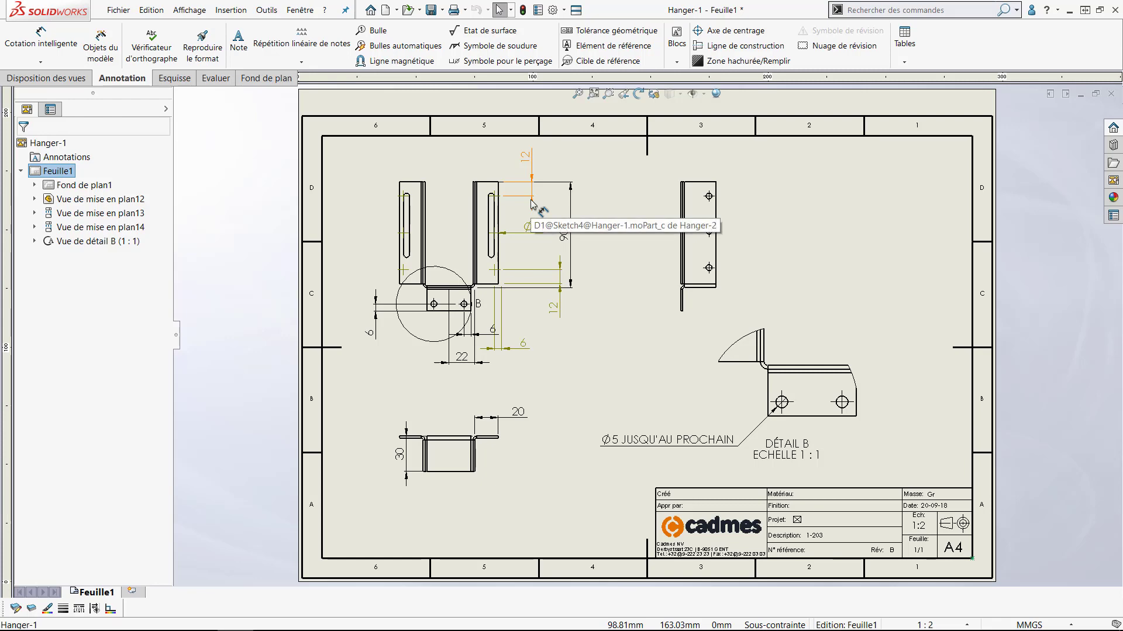
Save the drawing under the new name Hanger-2, saving all modified component documents with it.
click(444, 10)
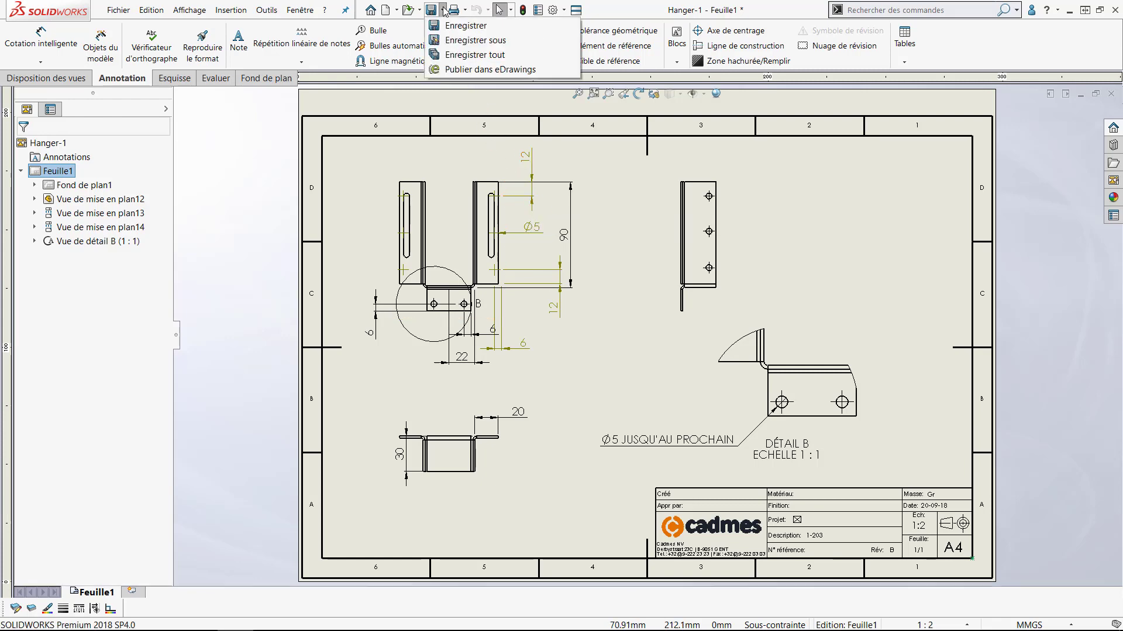
click(453, 40)
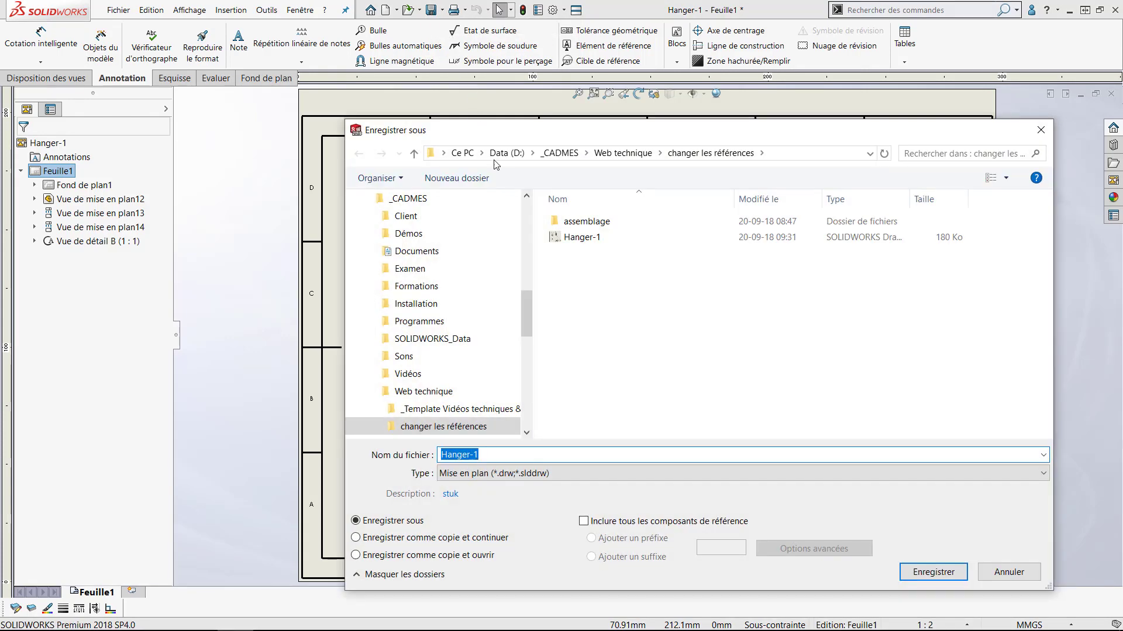
click(490, 454)
key(BackSpace)
text(2)
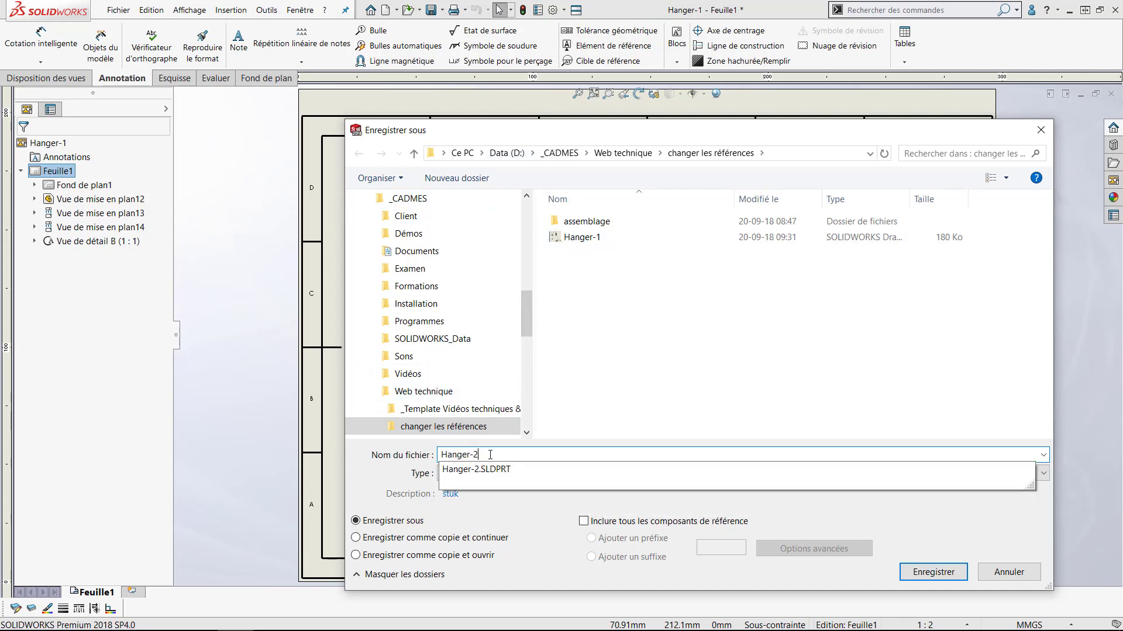
click(923, 571)
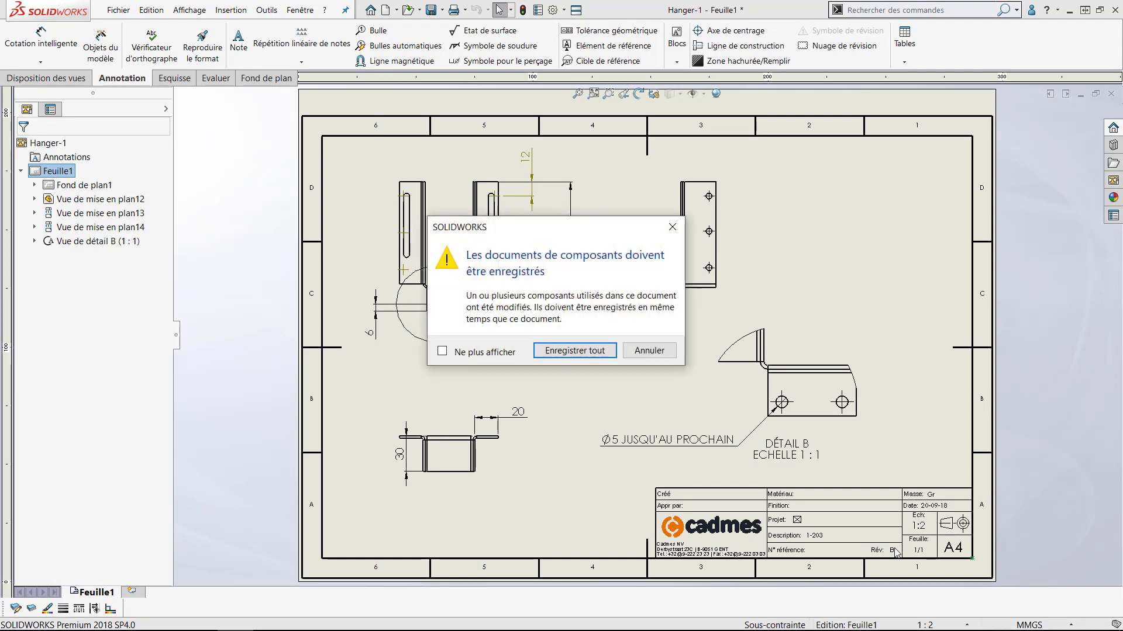
click(592, 352)
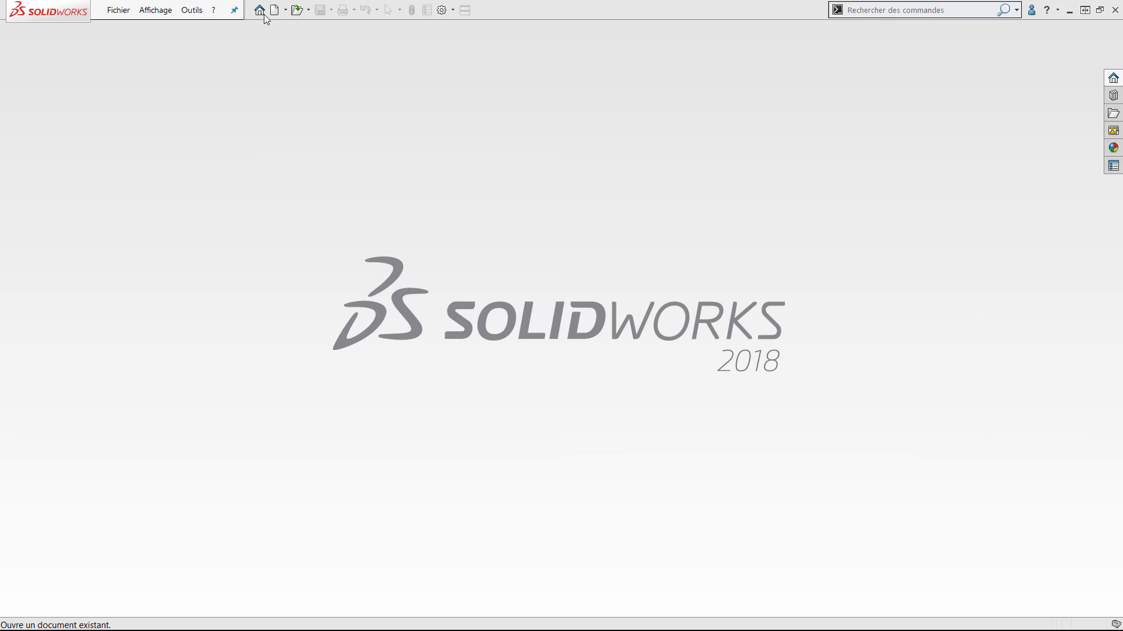
Open the recent part moule to examine its features with the history rolled back before Combiner1, and close it without saving.
click(259, 10)
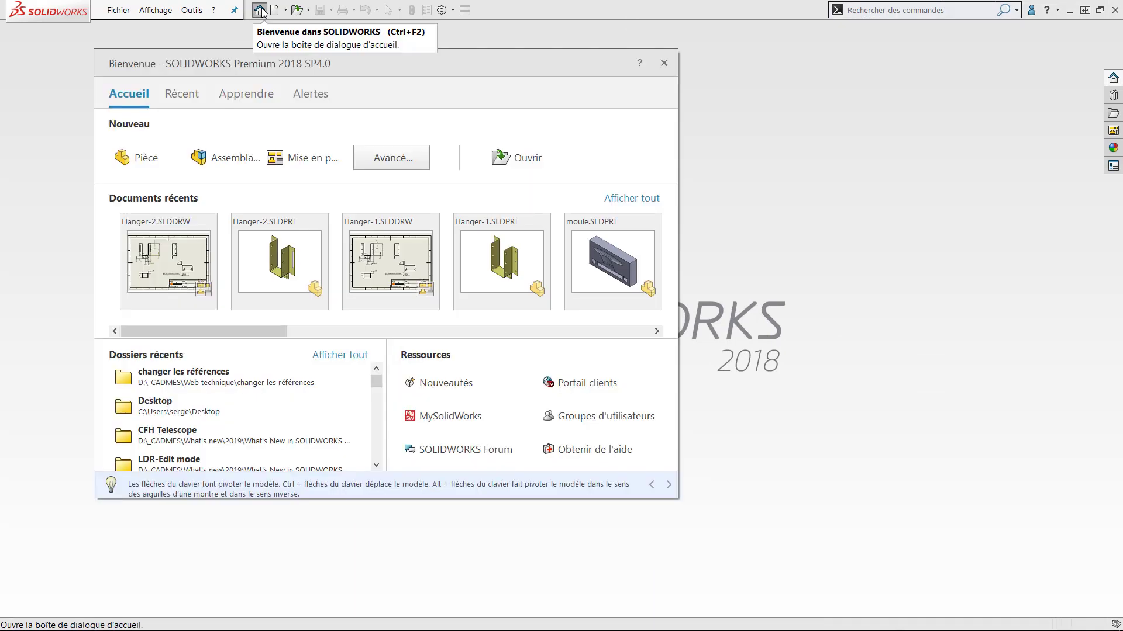
click(608, 266)
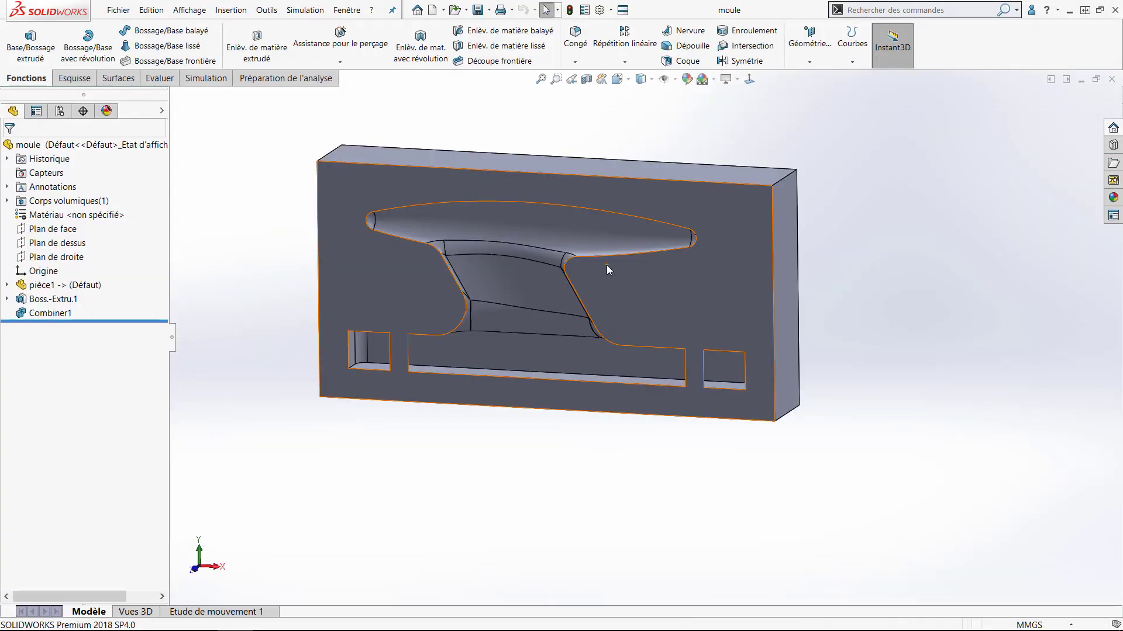
drag(136, 320, 135, 310)
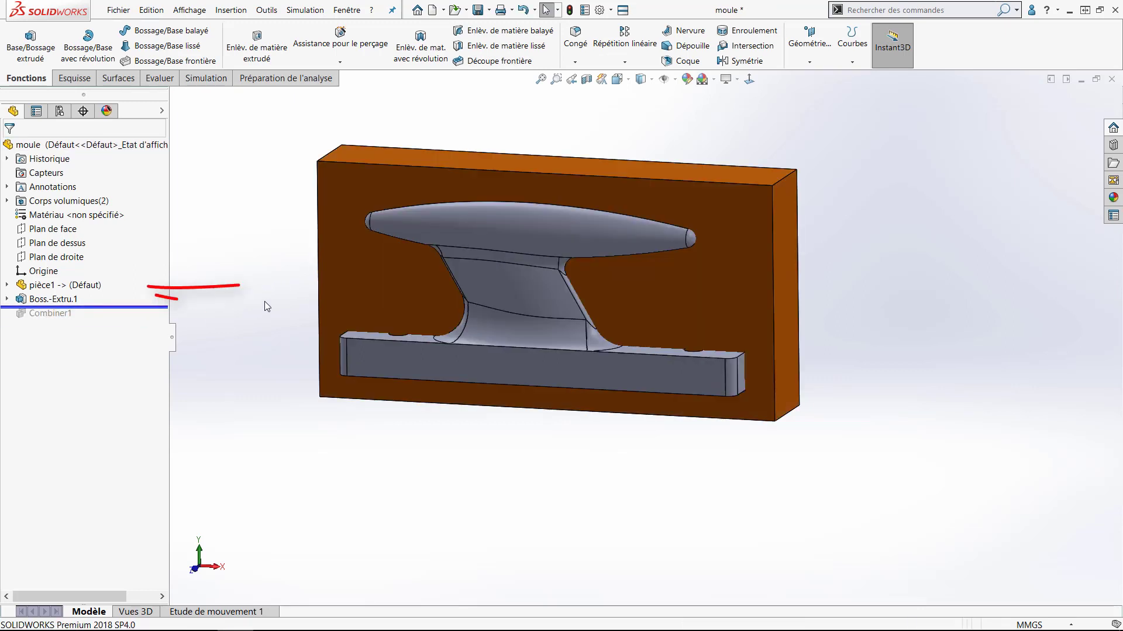
drag(161, 307, 156, 320)
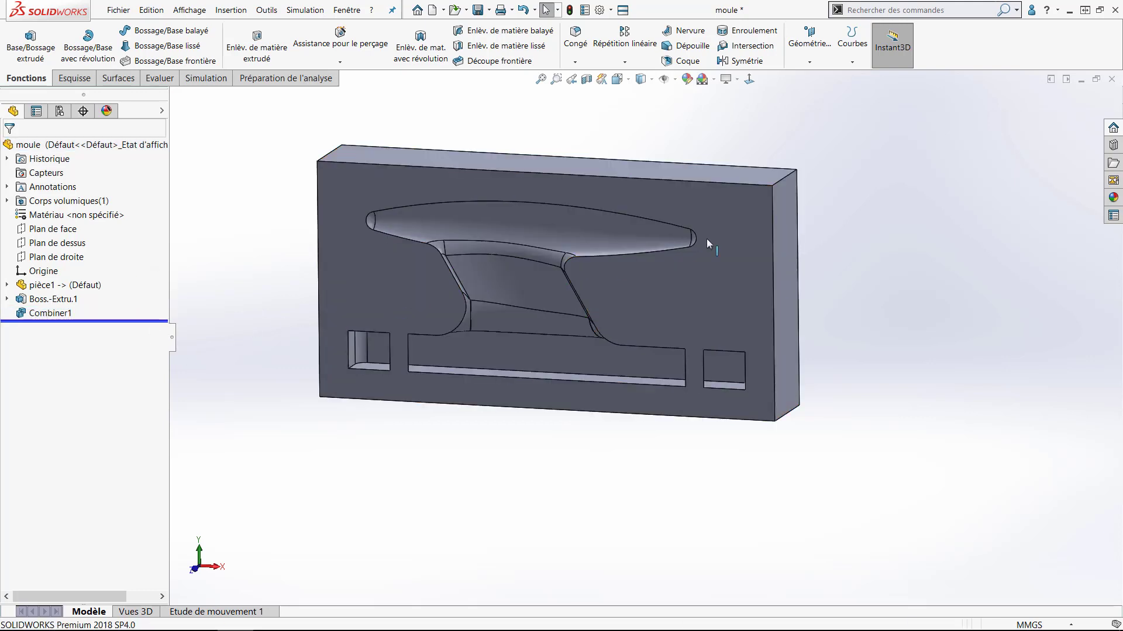
click(1112, 80)
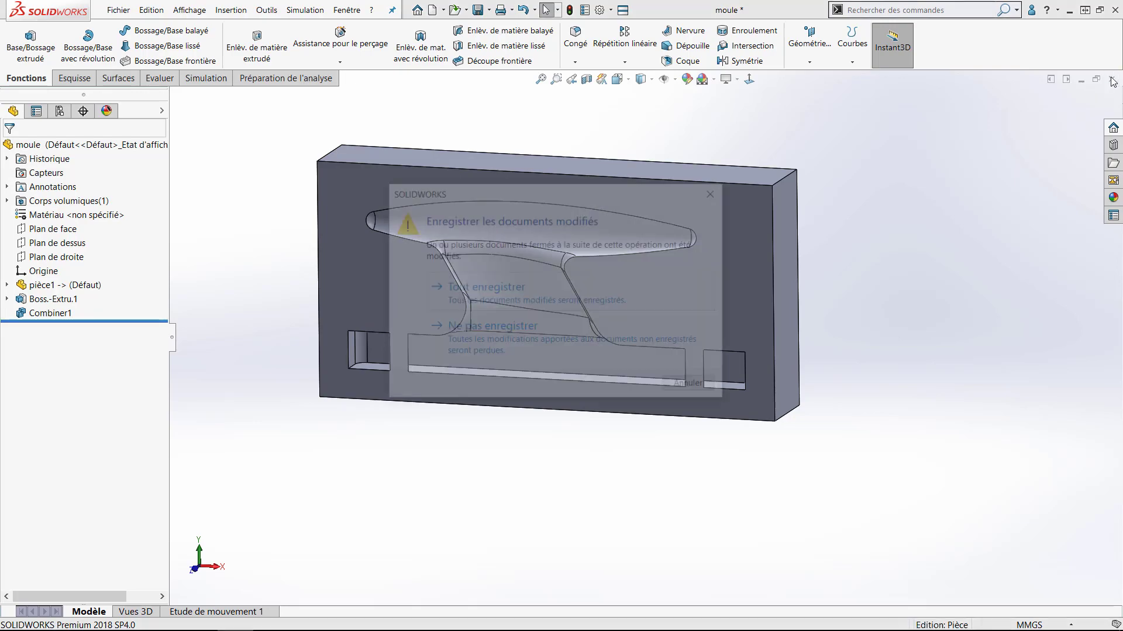
click(526, 339)
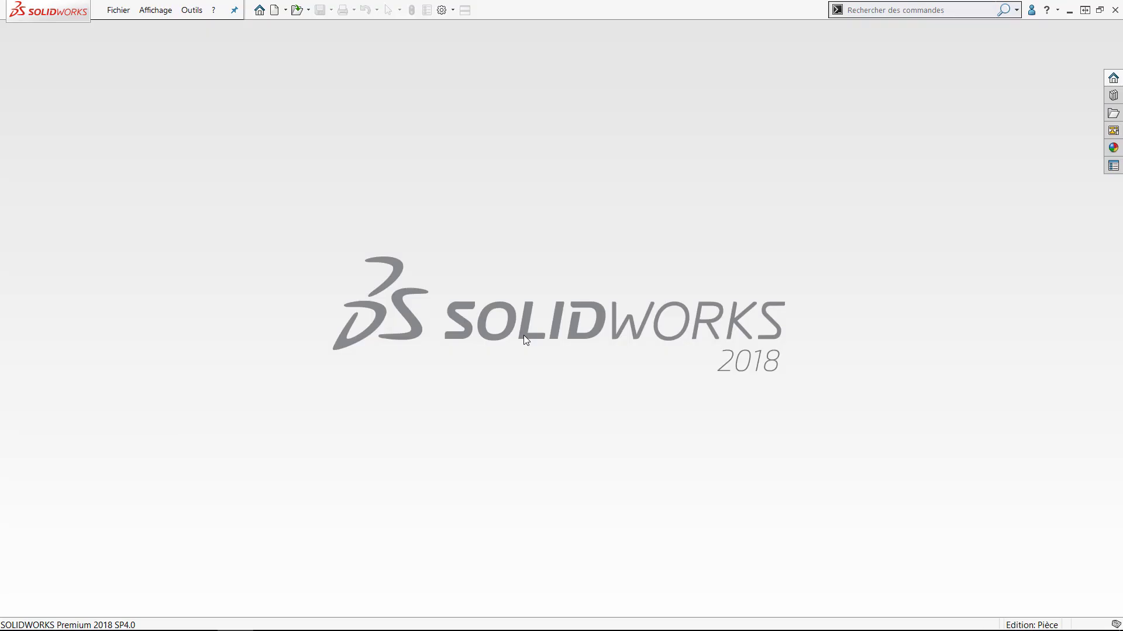
Open the STEP file pièce3 using the STEP AP203/214/242 filter and run import diagnostics on the part.
click(297, 13)
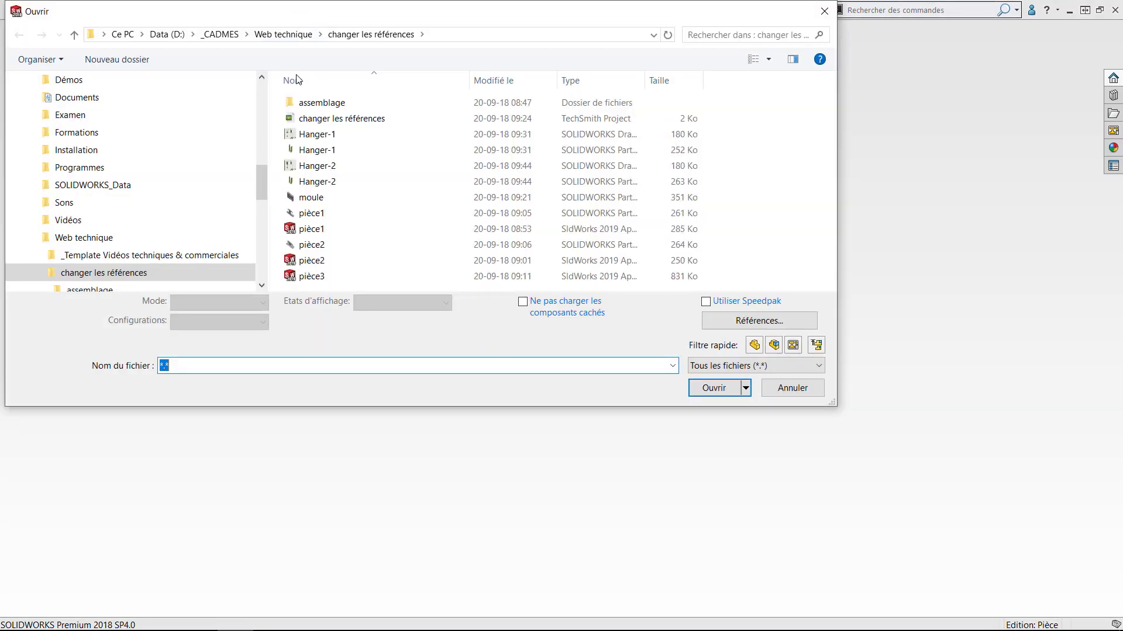
click(817, 367)
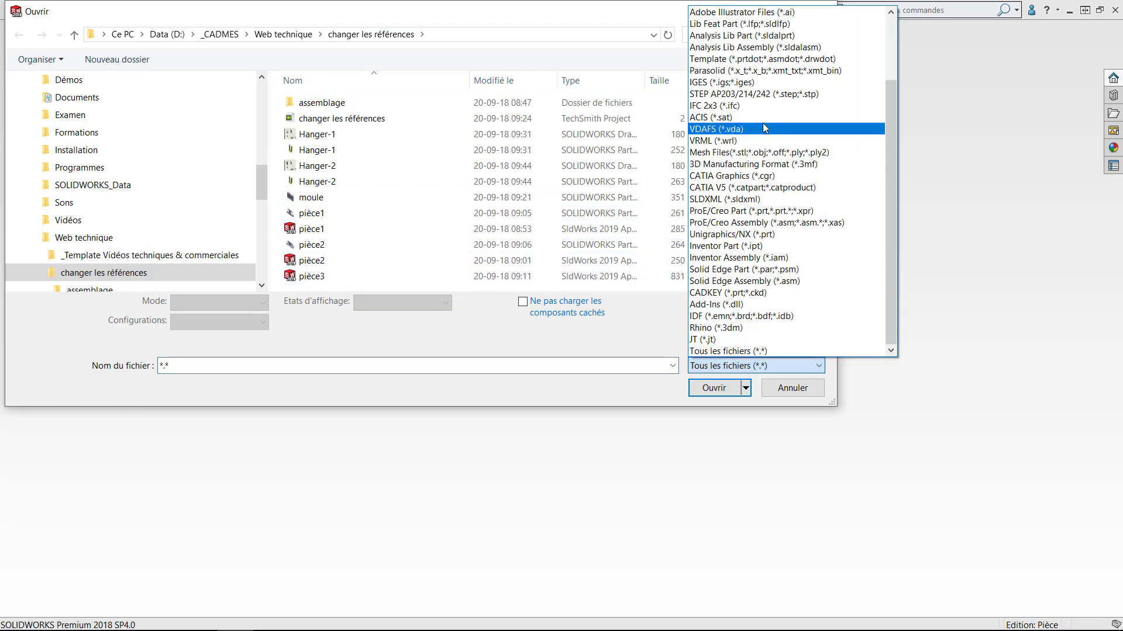
click(761, 93)
click(312, 151)
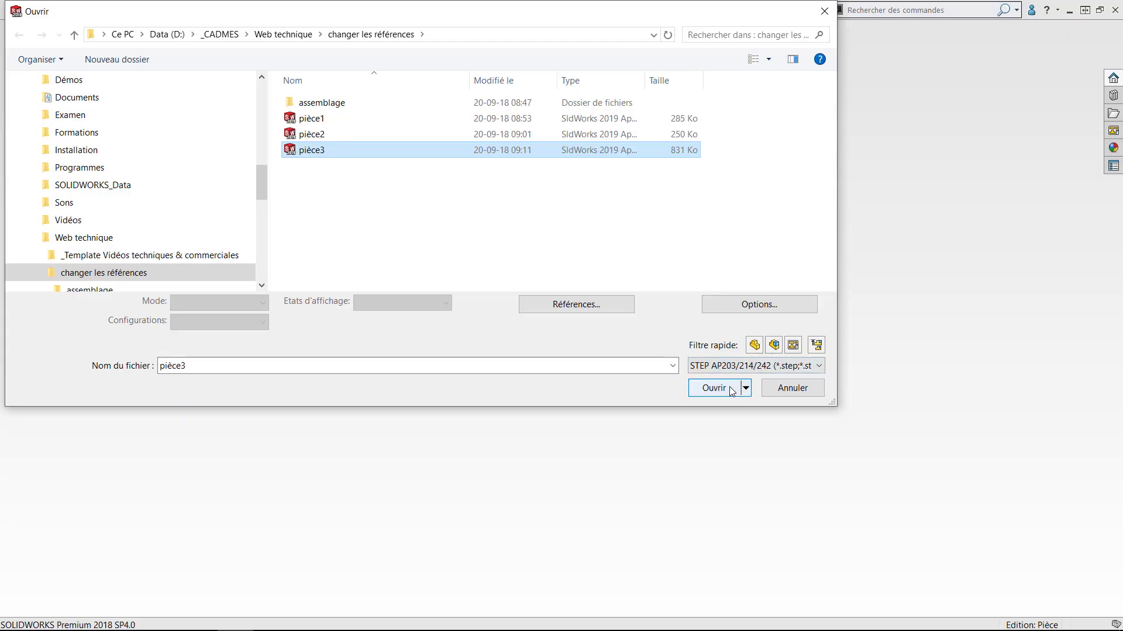
click(728, 388)
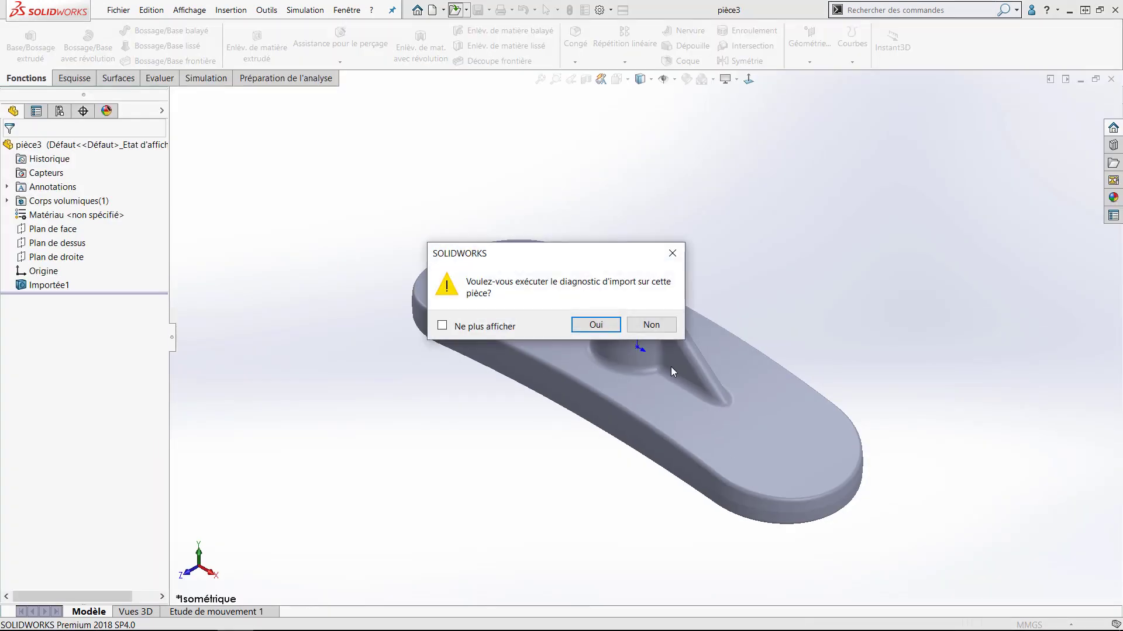
click(606, 329)
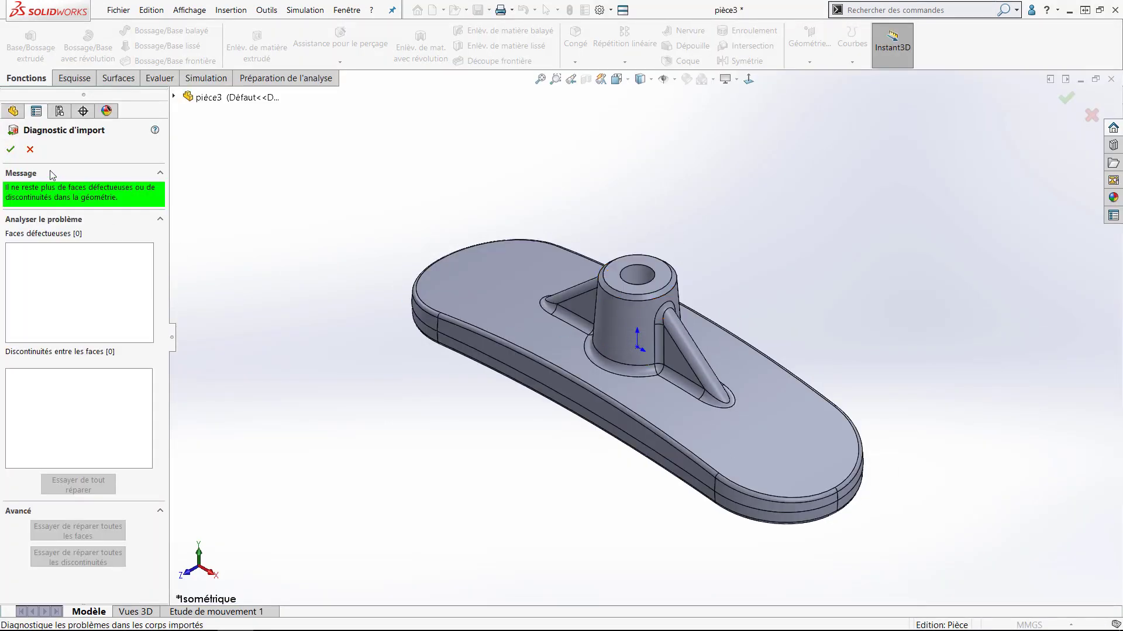
click(12, 150)
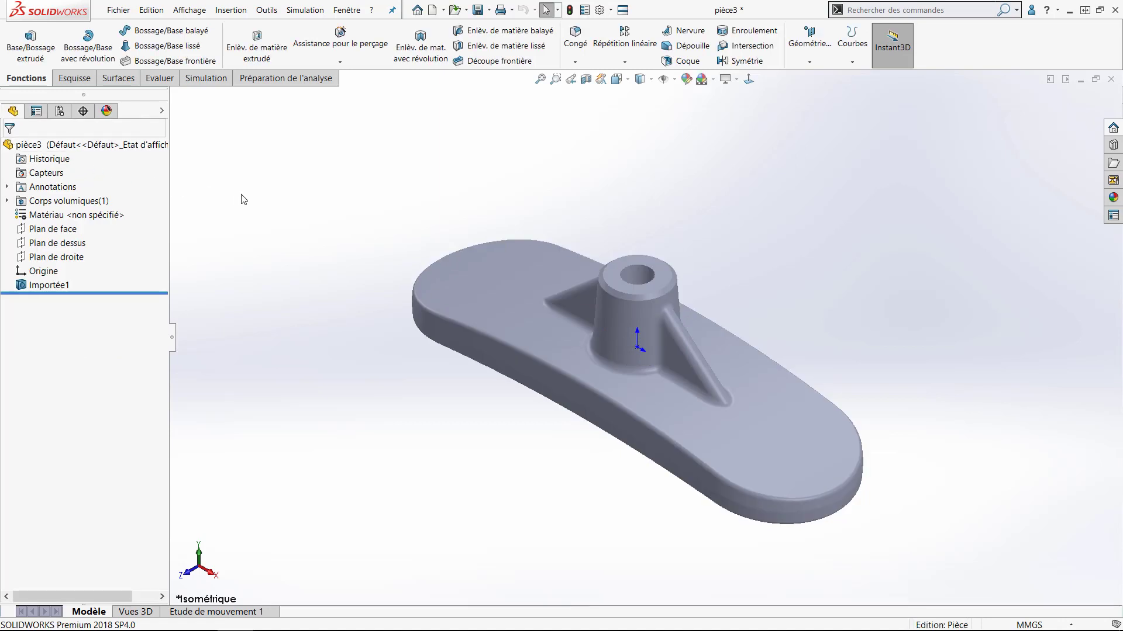
Save the imported model as a SOLIDWORKS part named pièce3 in the same folder and close it.
click(490, 10)
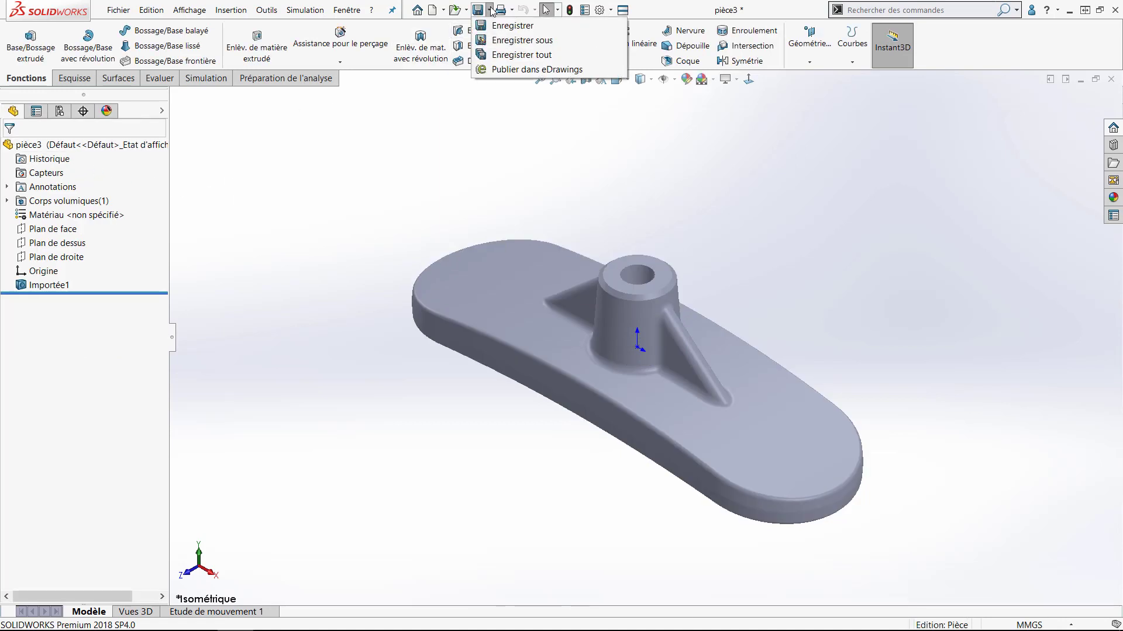
click(514, 40)
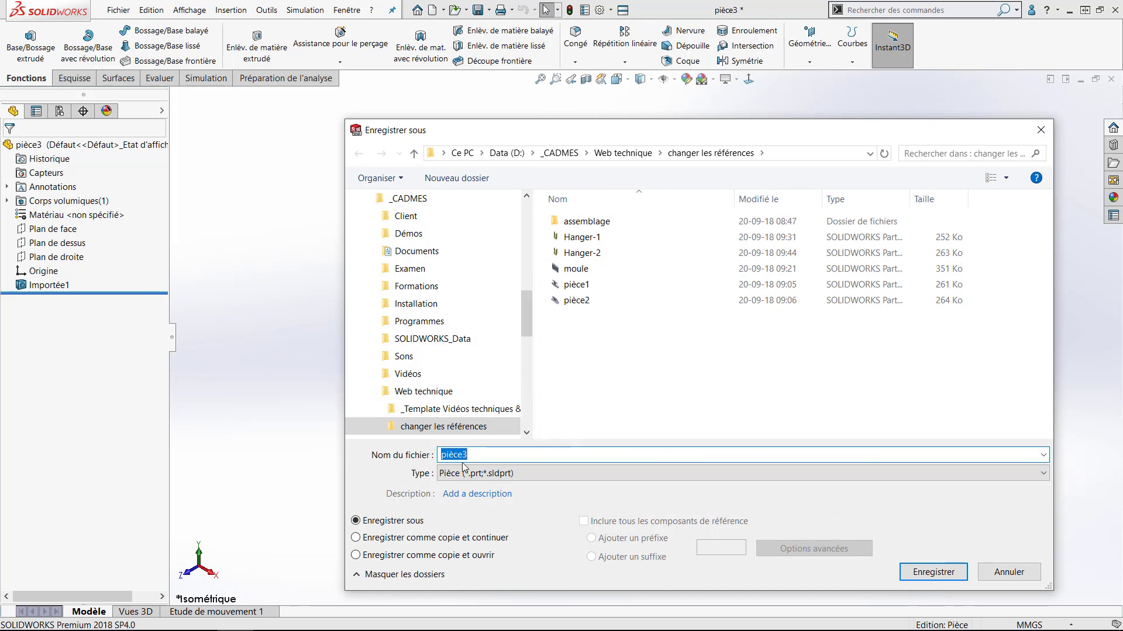
click(935, 570)
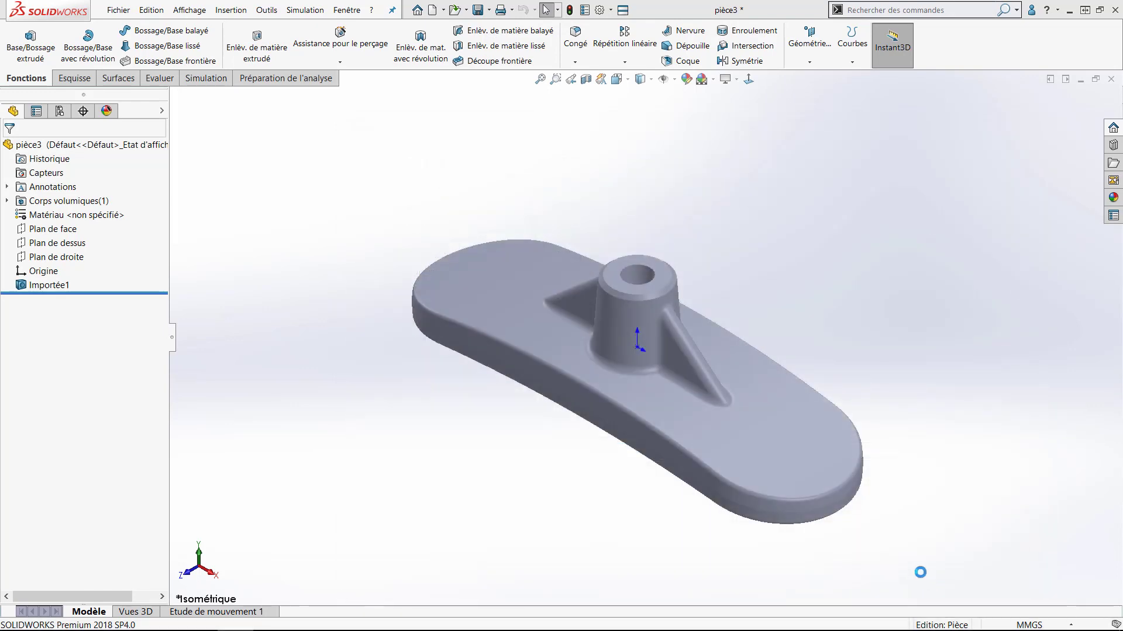
click(1111, 79)
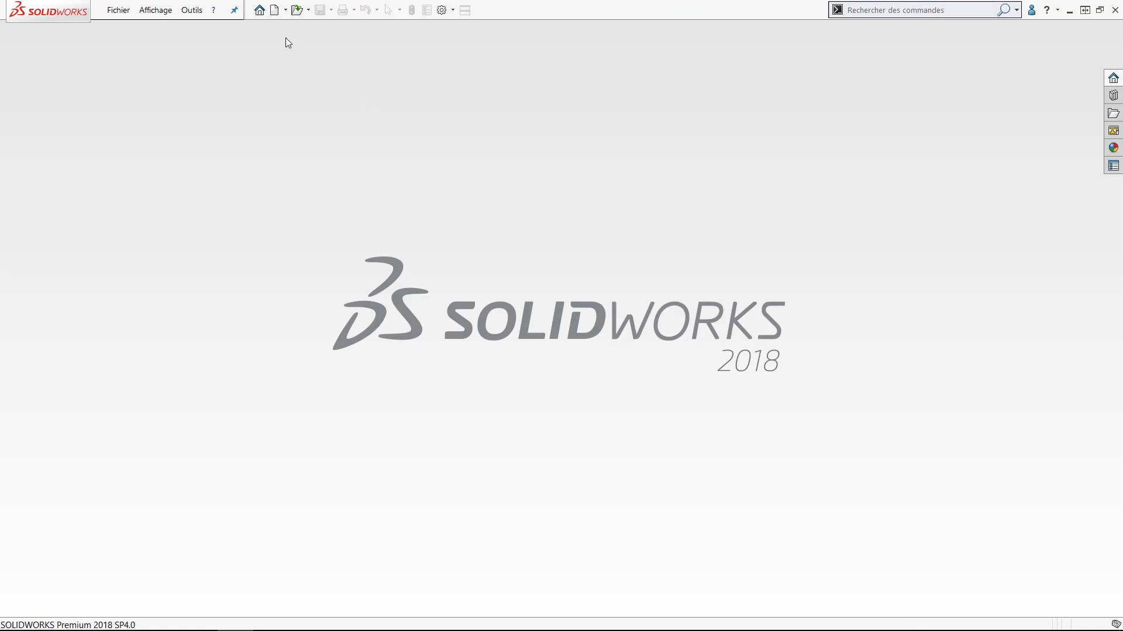
Replace the moule part's reference pièce1.SLDPRT with pièce3 before opening, and open moule with the new reference.
click(299, 12)
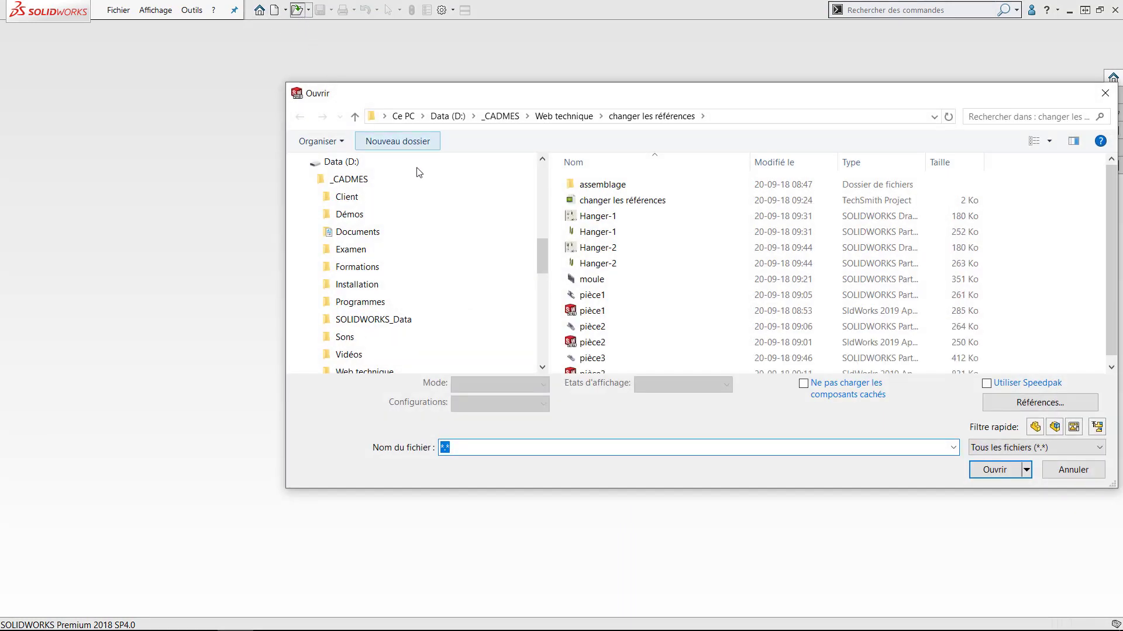
click(601, 281)
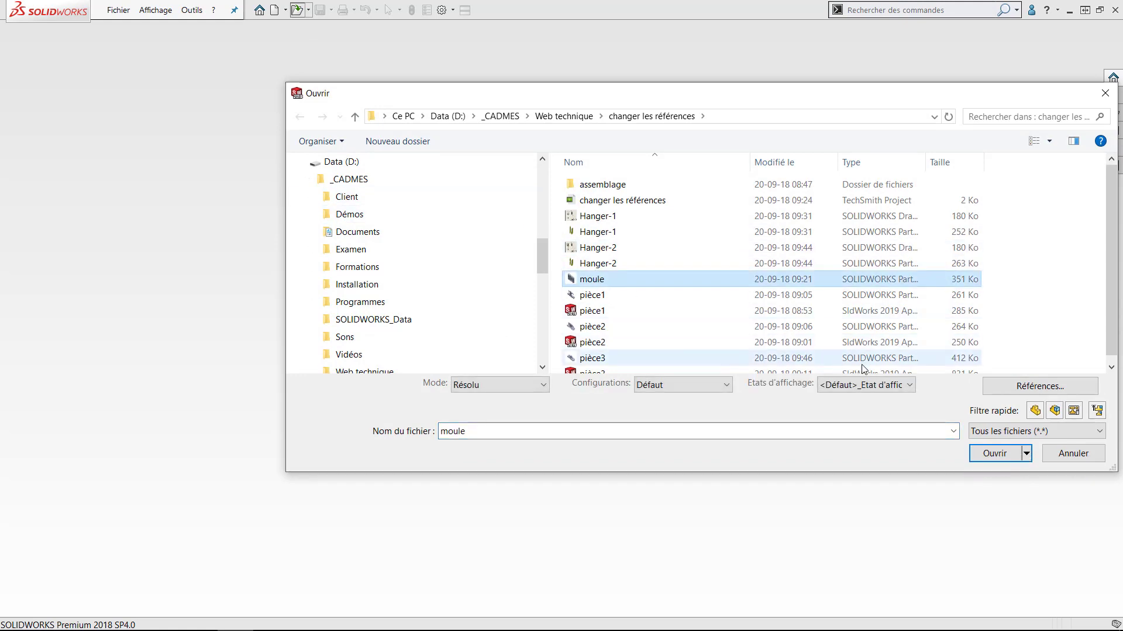
click(1016, 386)
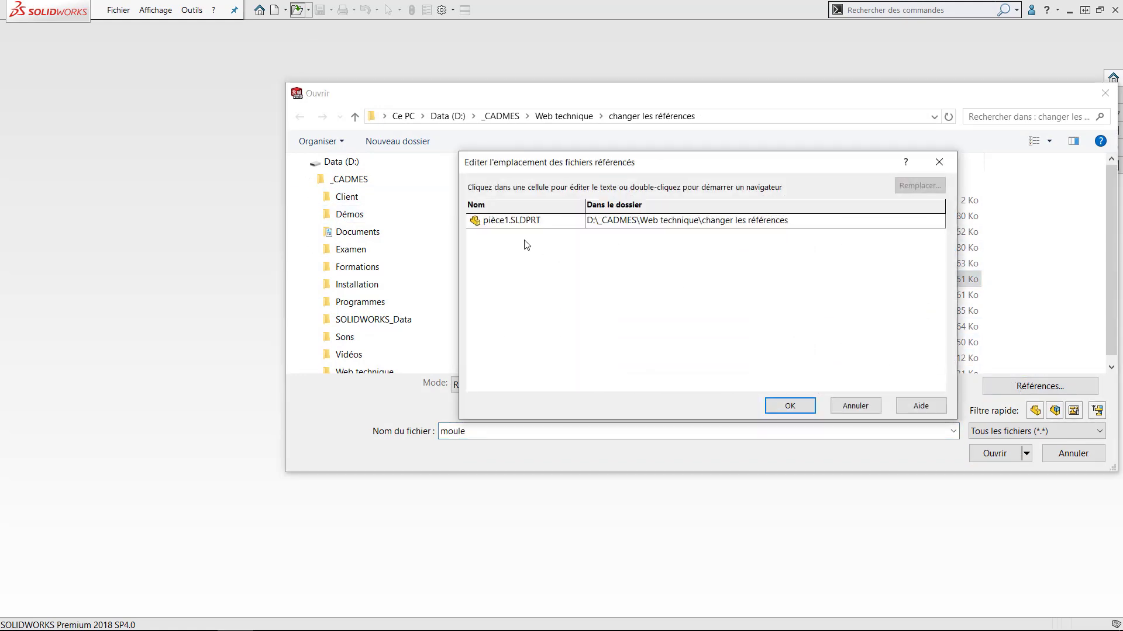
double_click(494, 222)
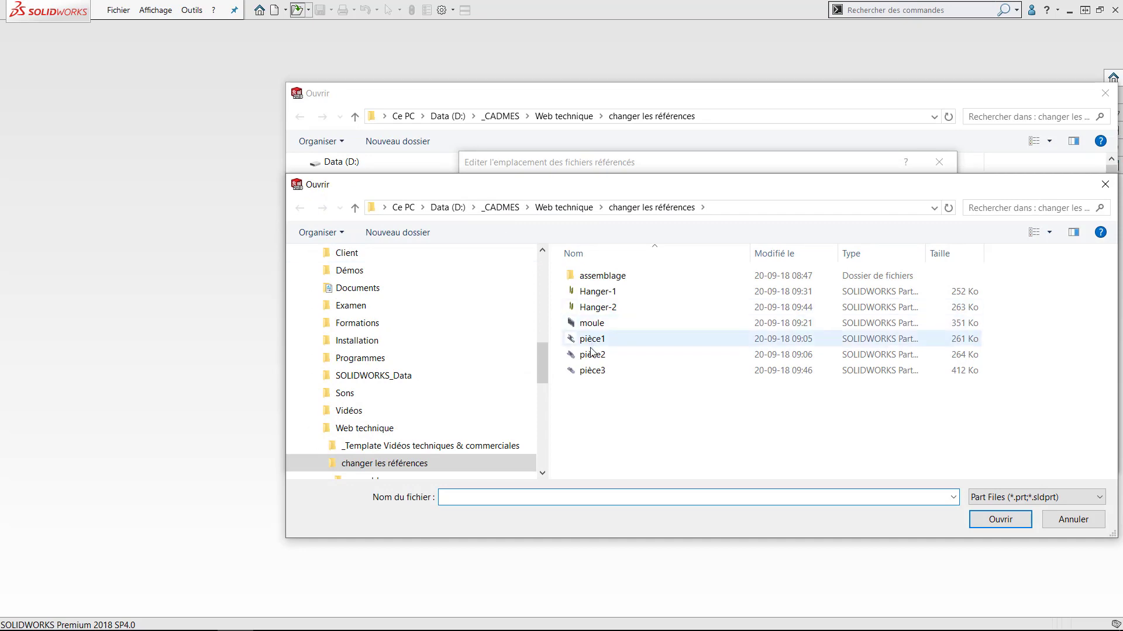
click(585, 373)
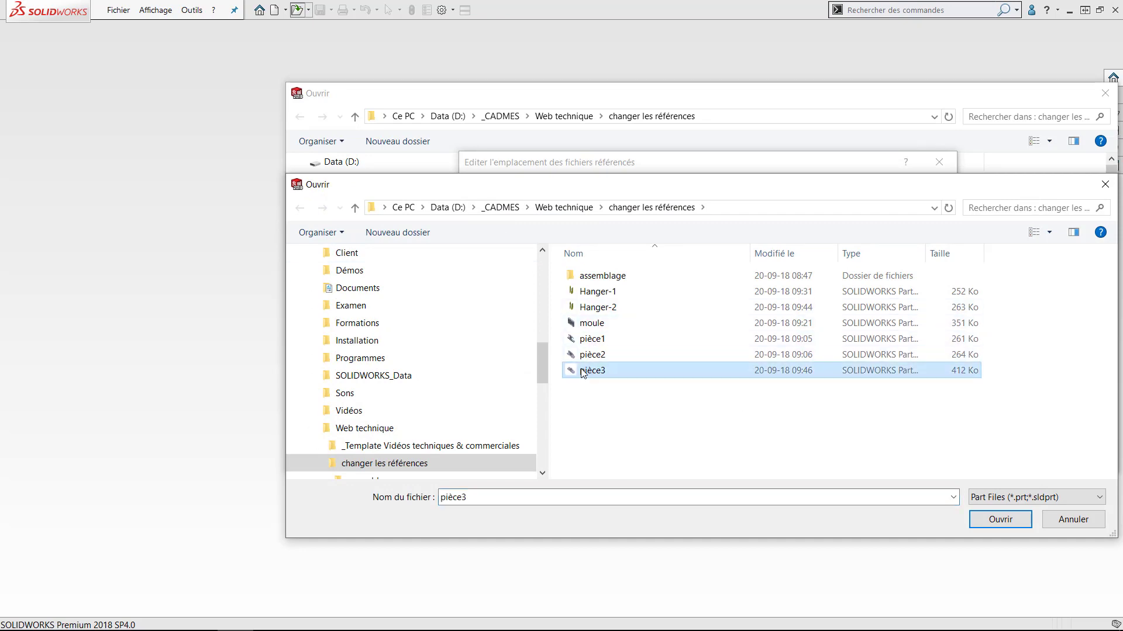
click(1015, 527)
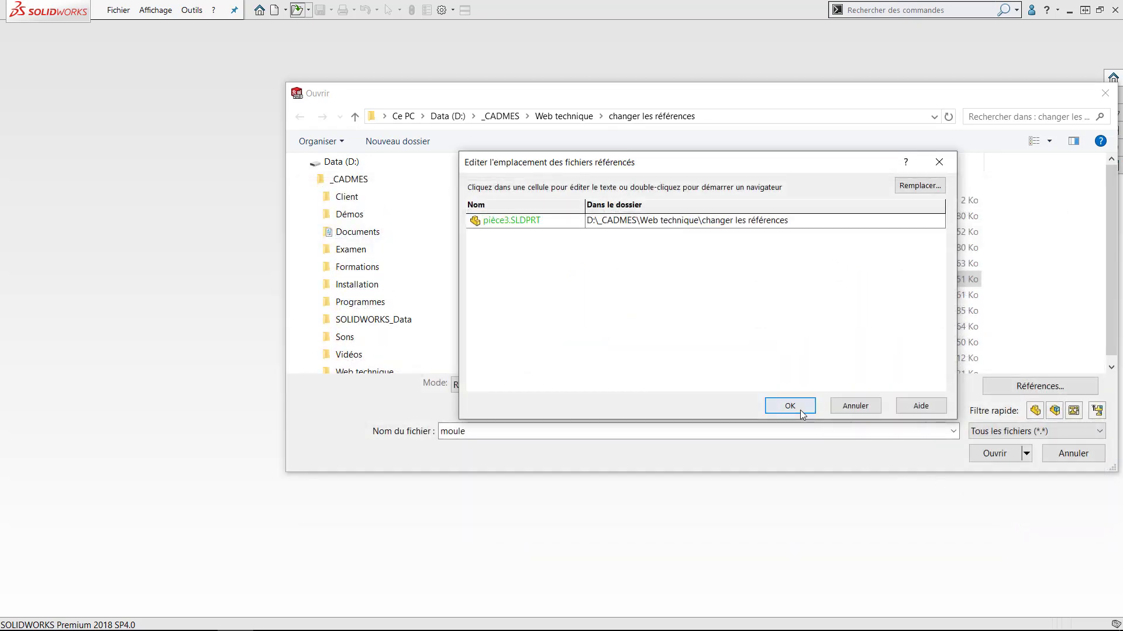
click(793, 406)
click(997, 454)
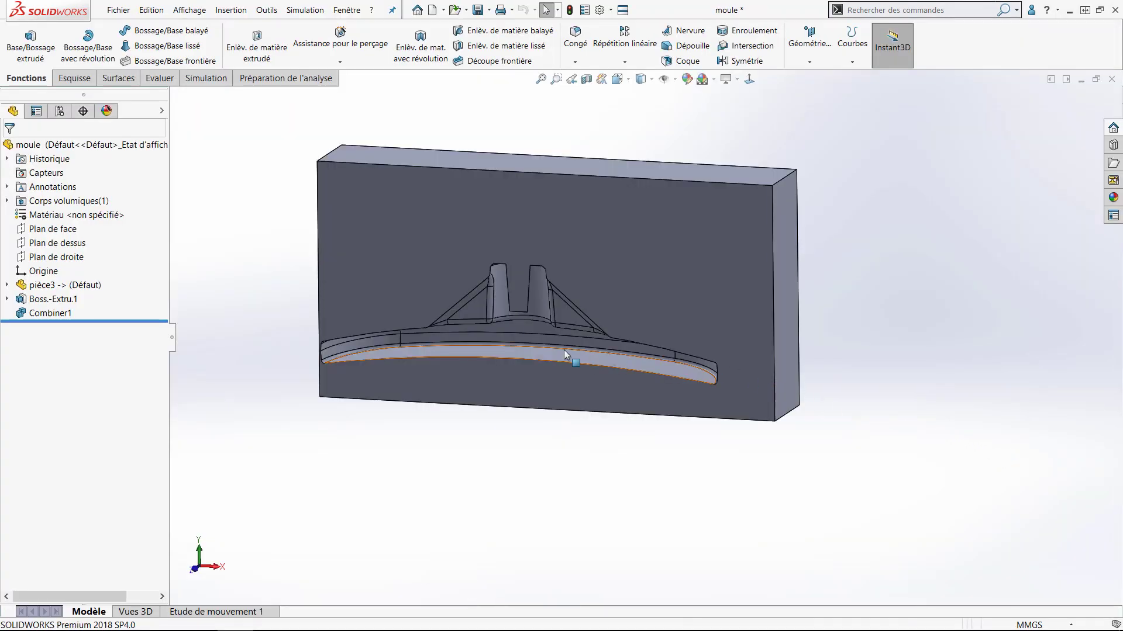
Examine the mould cavity and the pièce3 feature ahead of Combiner1 in the moule part.
mouse_move(556, 348)
middle_down()
mouse_move(514, 371)
mouse_move(540, 355)
middle_up()
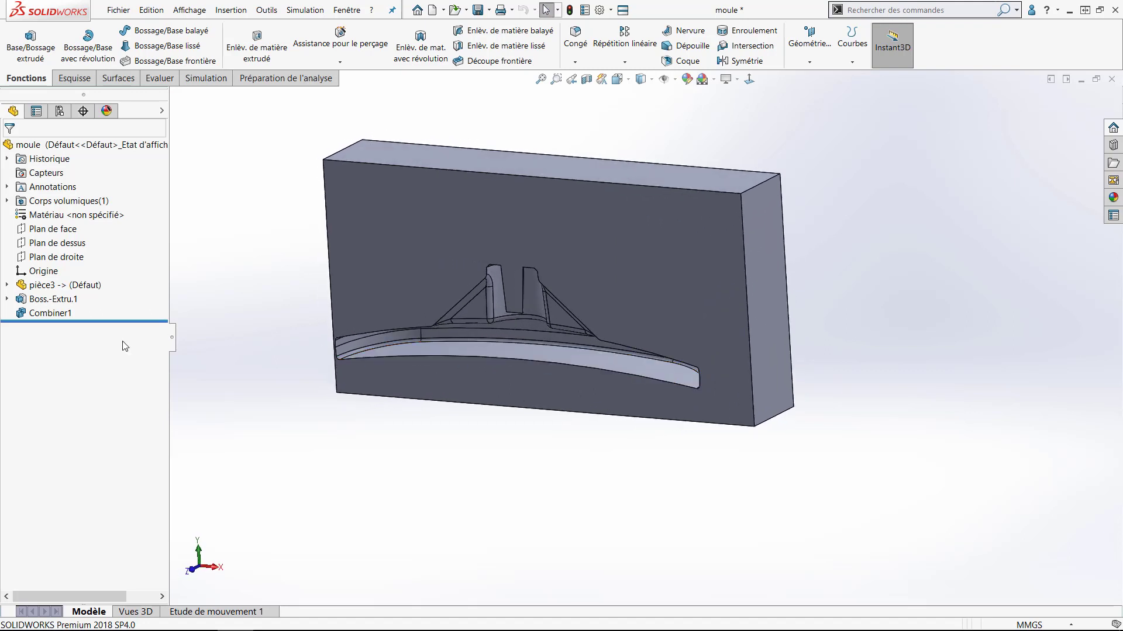
click(64, 285)
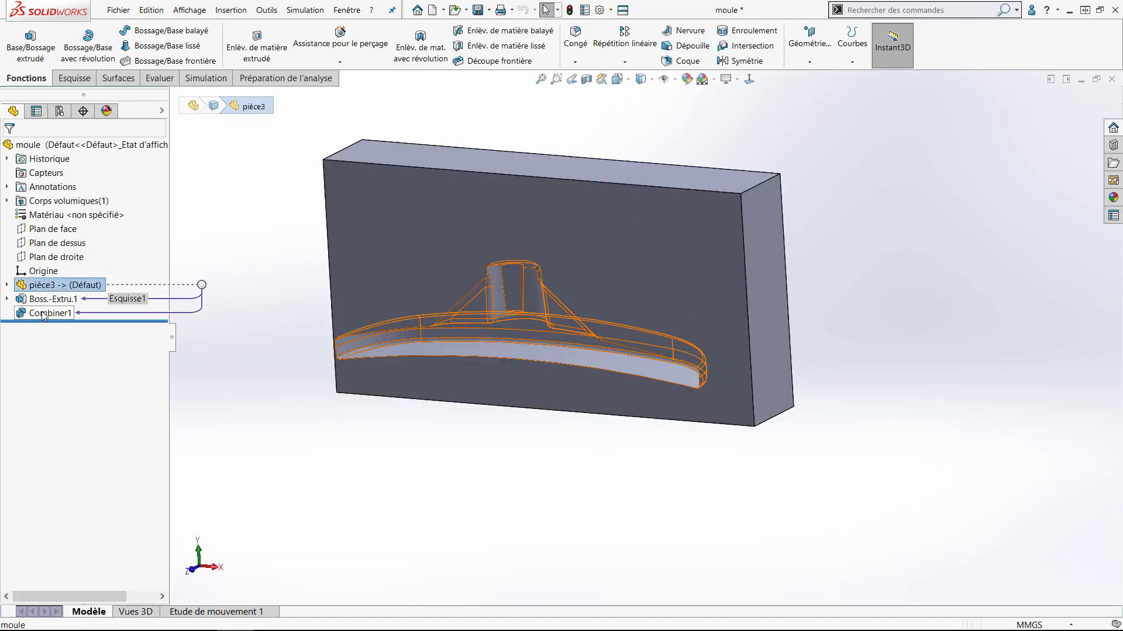
drag(46, 319, 88, 321)
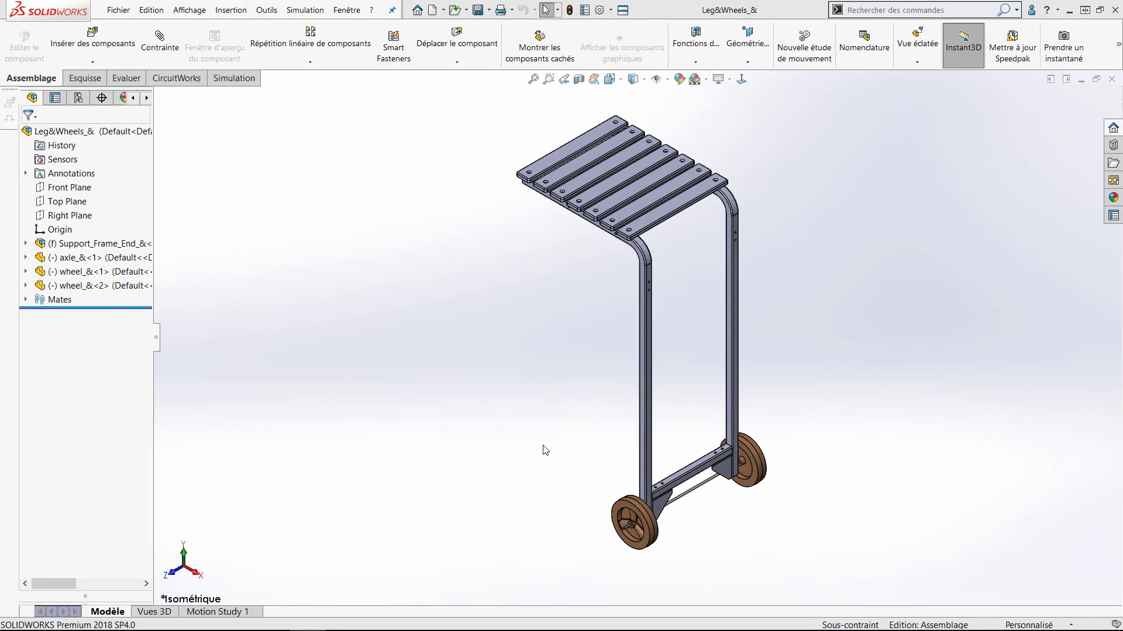
Examine the wheels and axle of the Leg&Wheels_& assembly up close, and close the assembly.
right_drag(543, 450, 586, 472)
drag(611, 462, 727, 585)
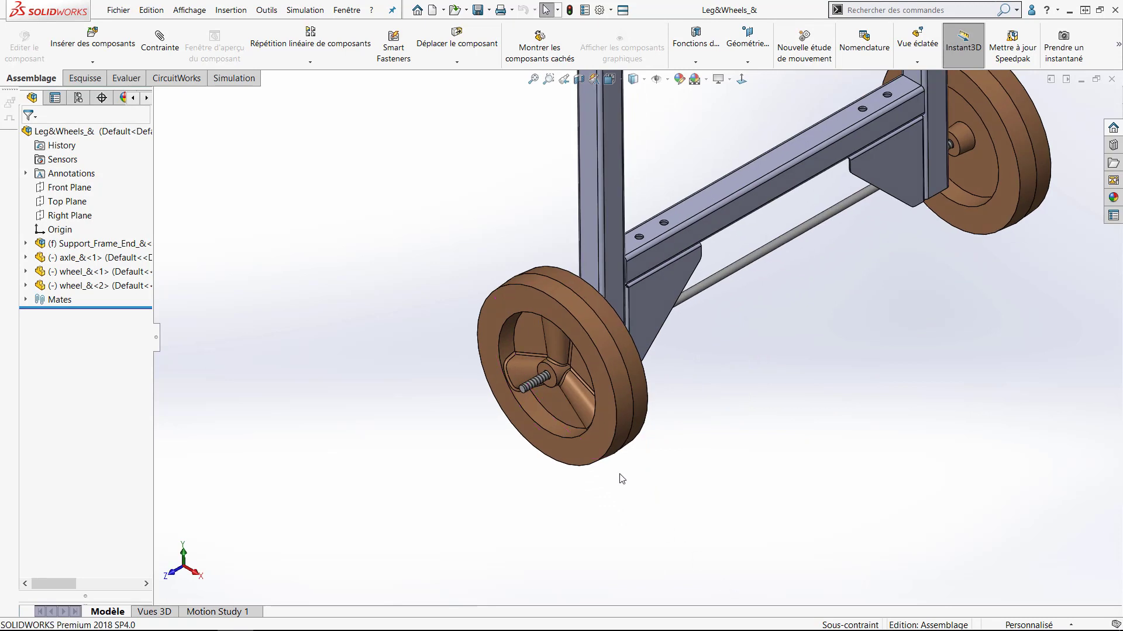
click(1111, 79)
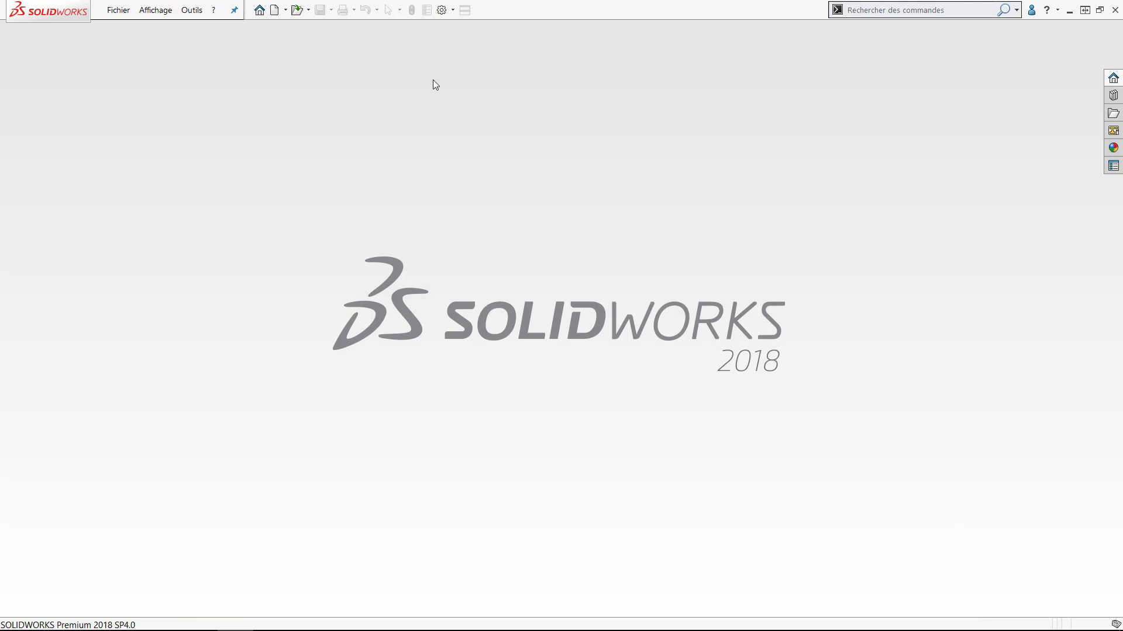
Open the STEP file wheel2 from the changer les références folder using the STEP AP203/214/242 filter, declining import diagnostics.
click(297, 10)
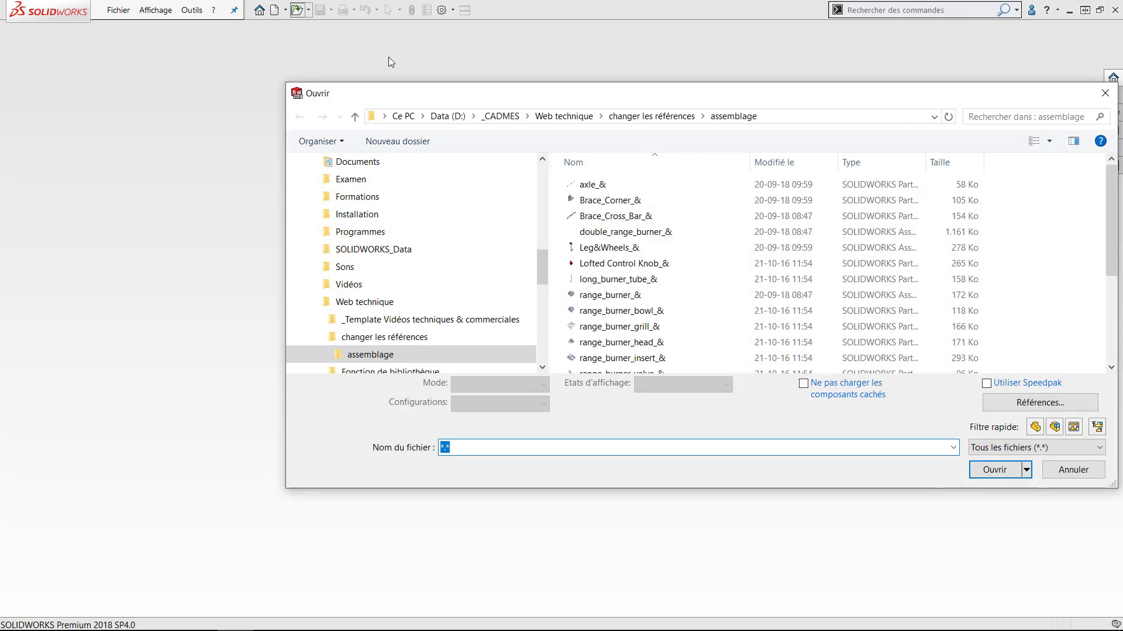
click(651, 117)
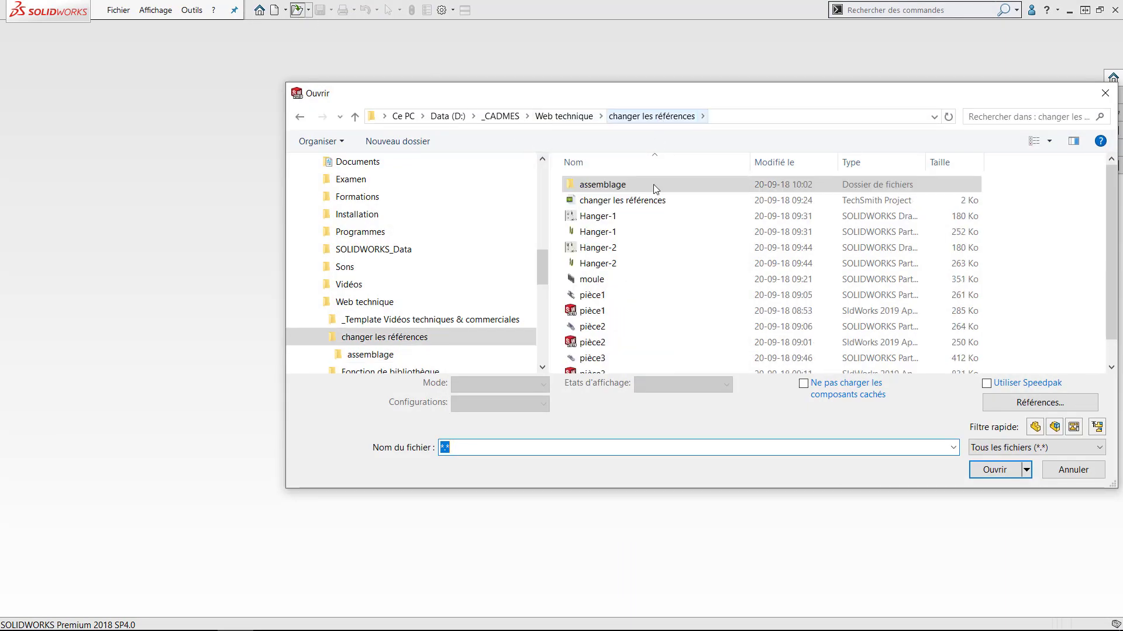
scroll(665, 263, down, 1)
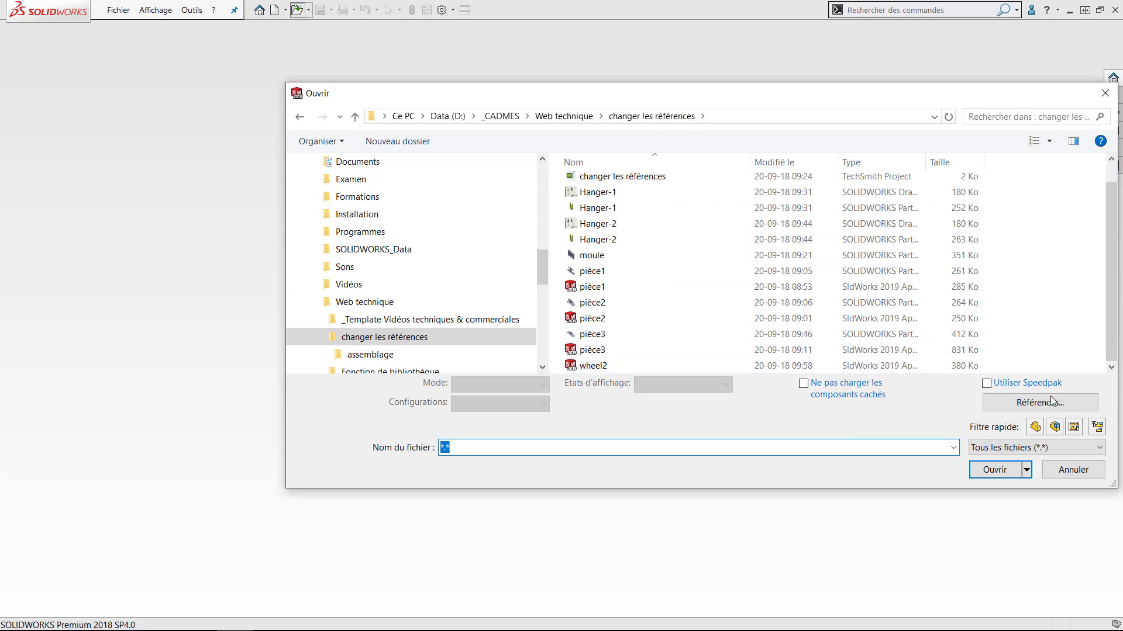
click(1077, 451)
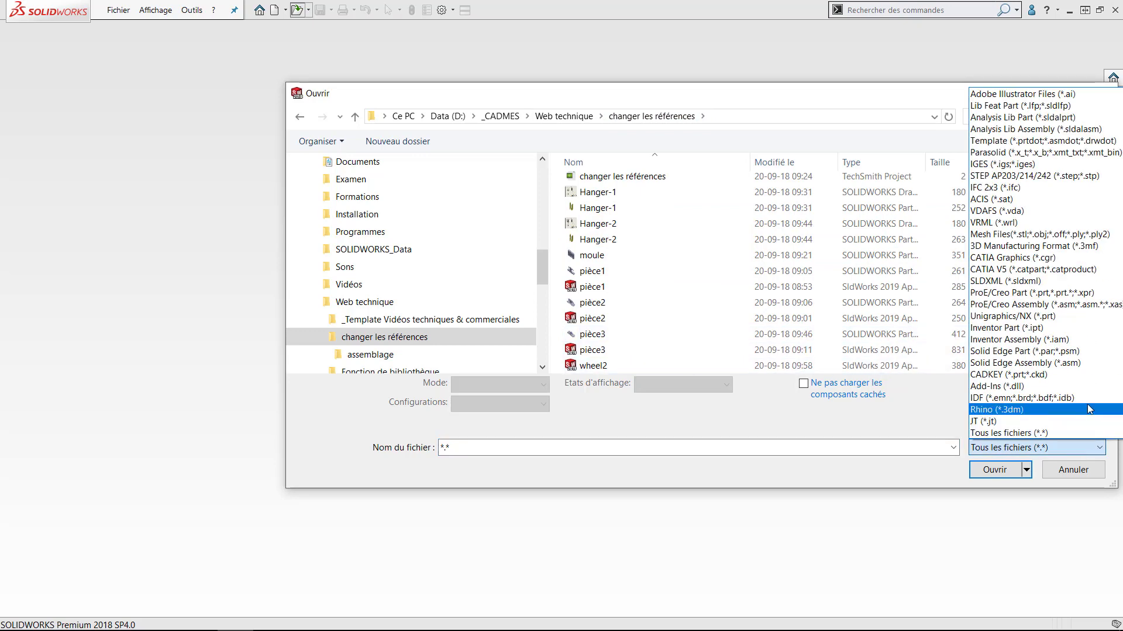
click(1041, 176)
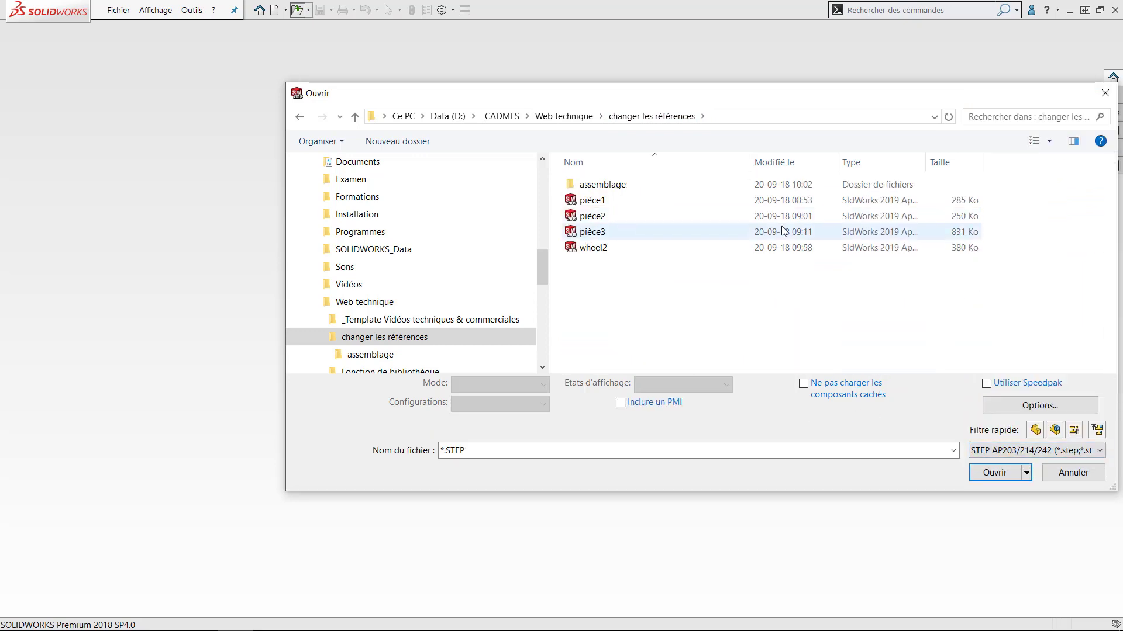
click(600, 248)
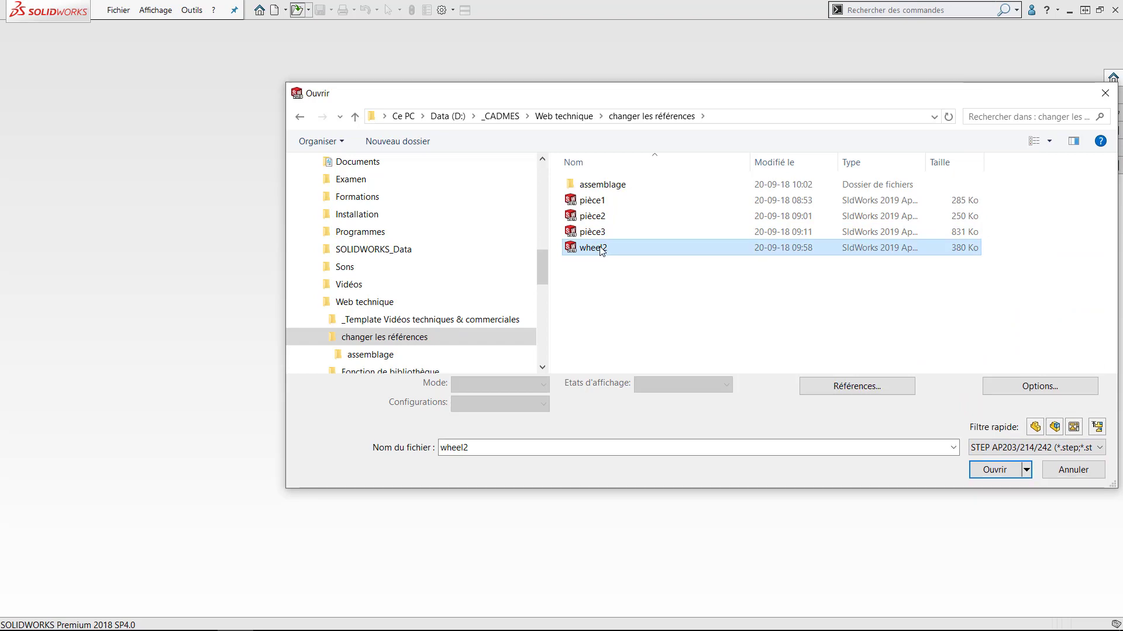
click(992, 468)
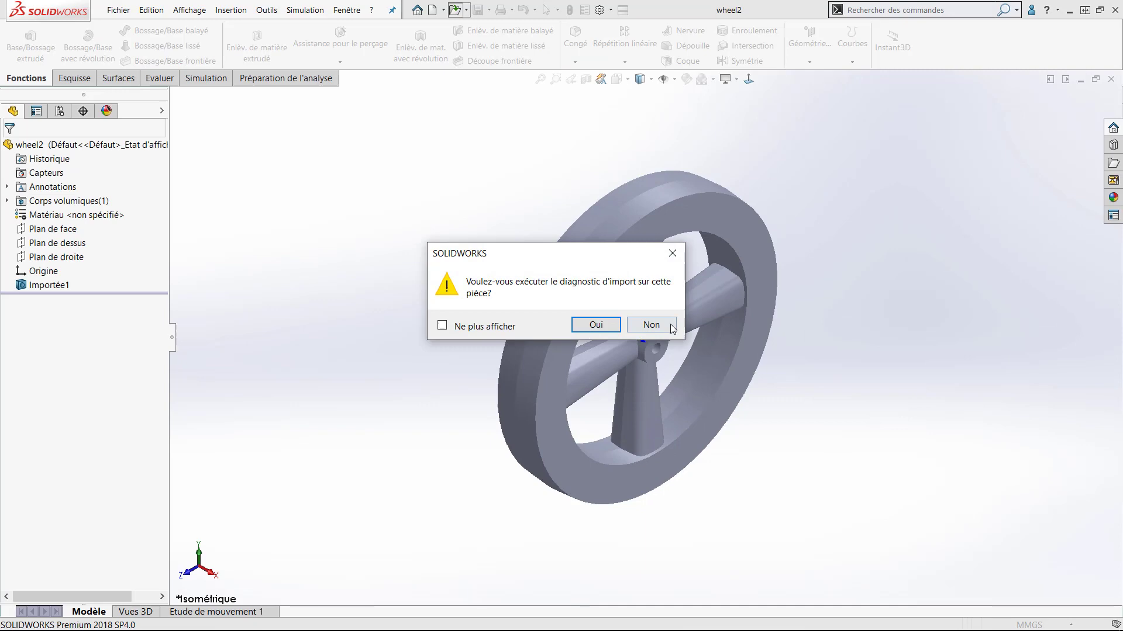
click(651, 325)
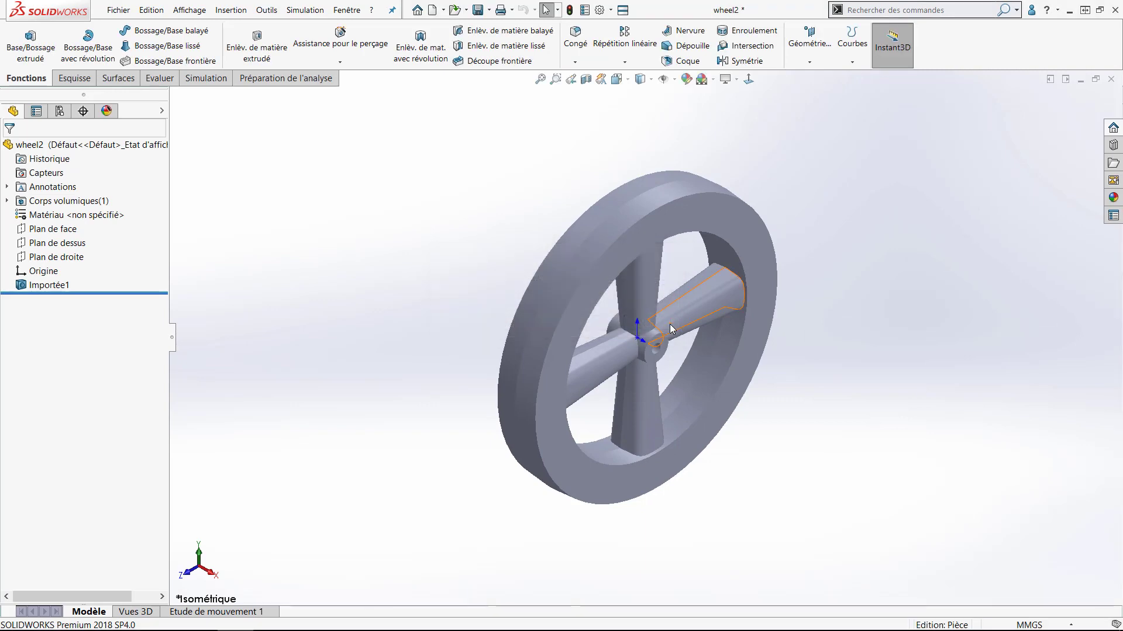
Save the imported wheel as a SOLIDWORKS part named wheel2 in the changer les références folder and close it.
click(478, 10)
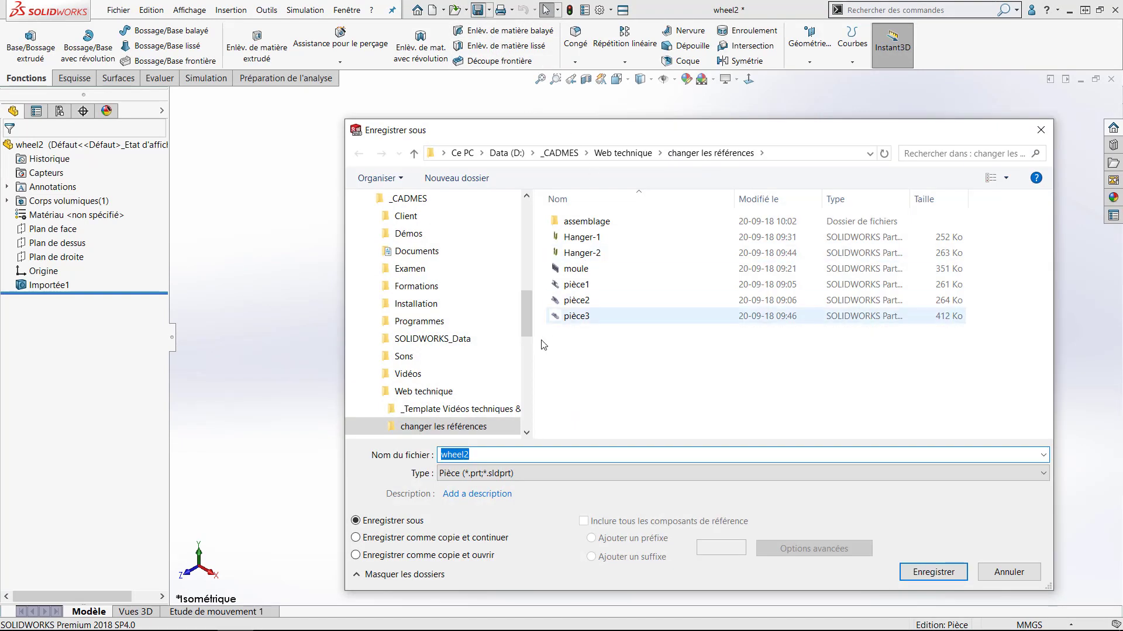
click(930, 571)
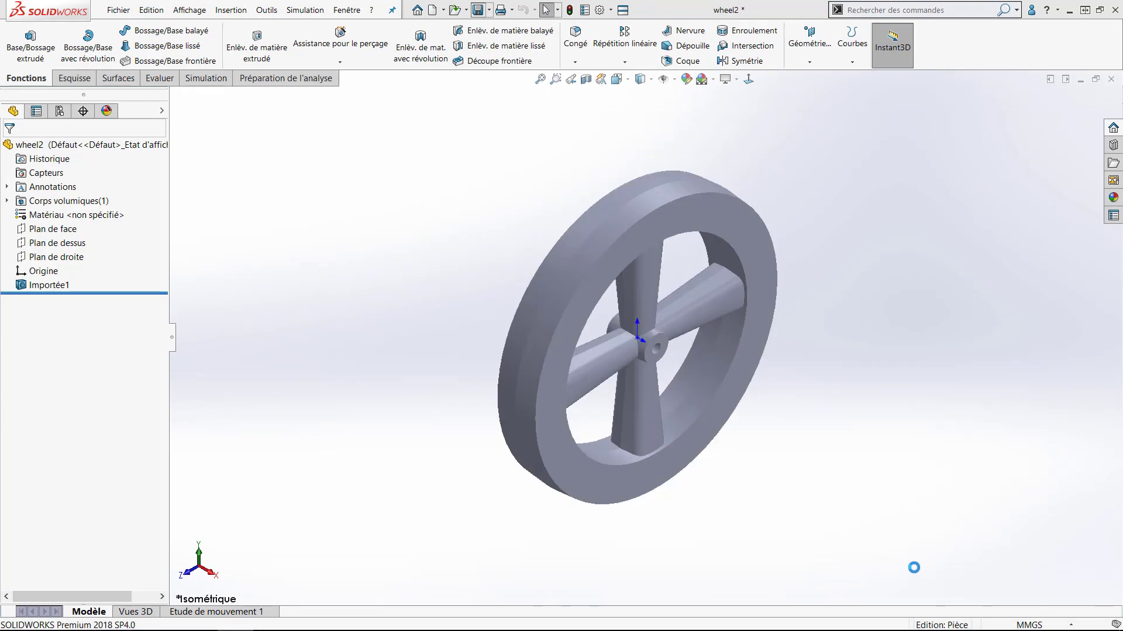
click(1114, 80)
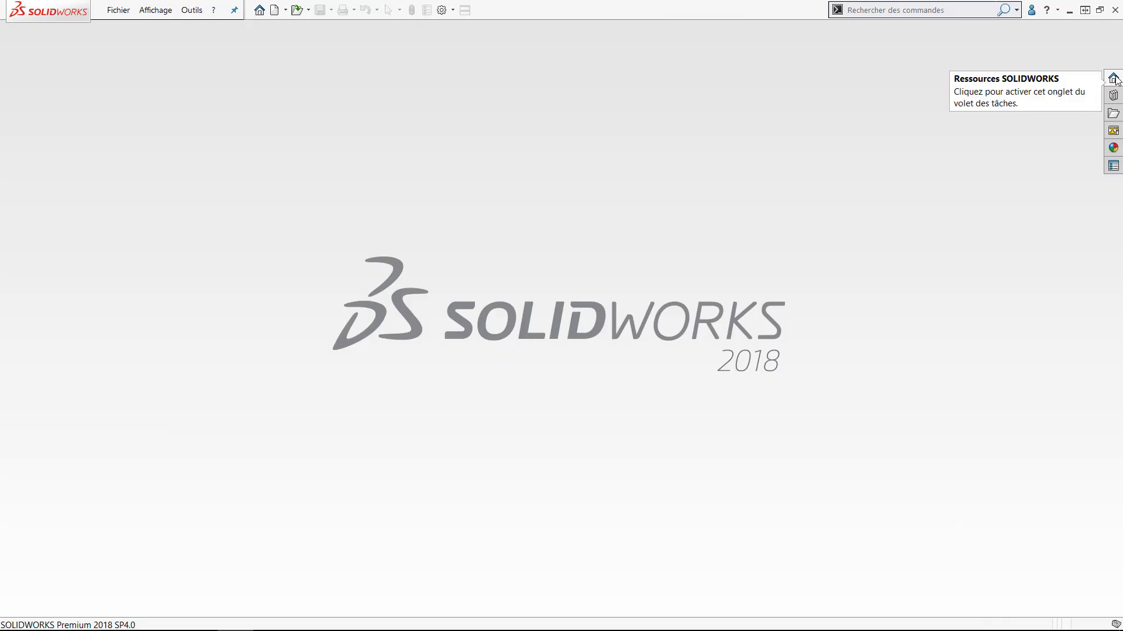
Select the Leg&Wheels_& assembly in the assemblage folder using the top-level assembly filter, and bring up its referenced files for editing.
click(298, 10)
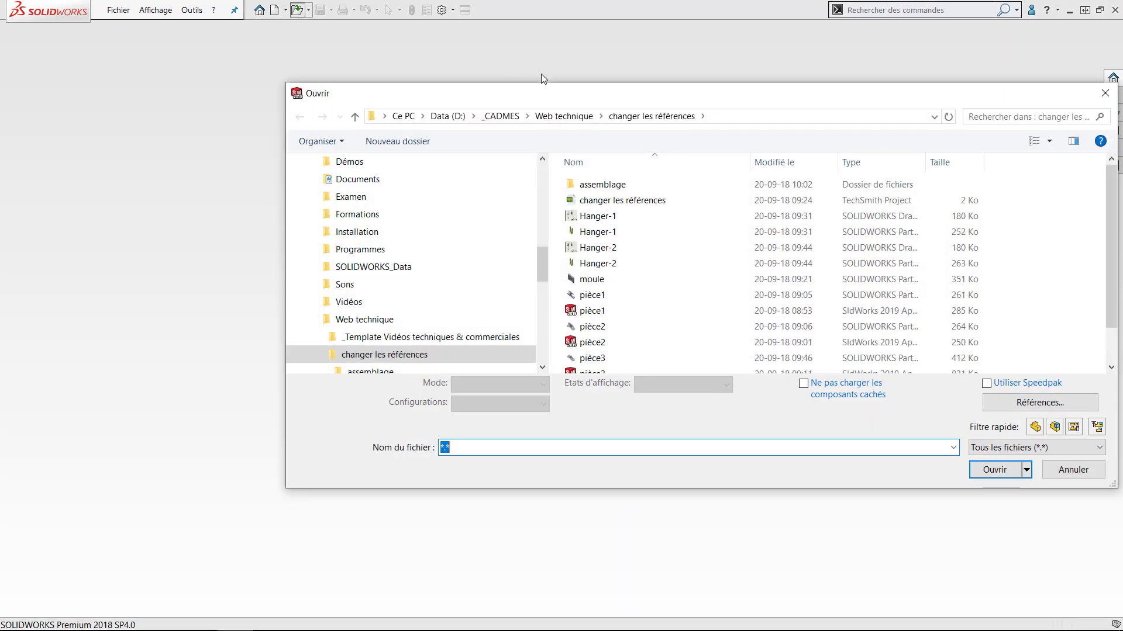
double_click(602, 185)
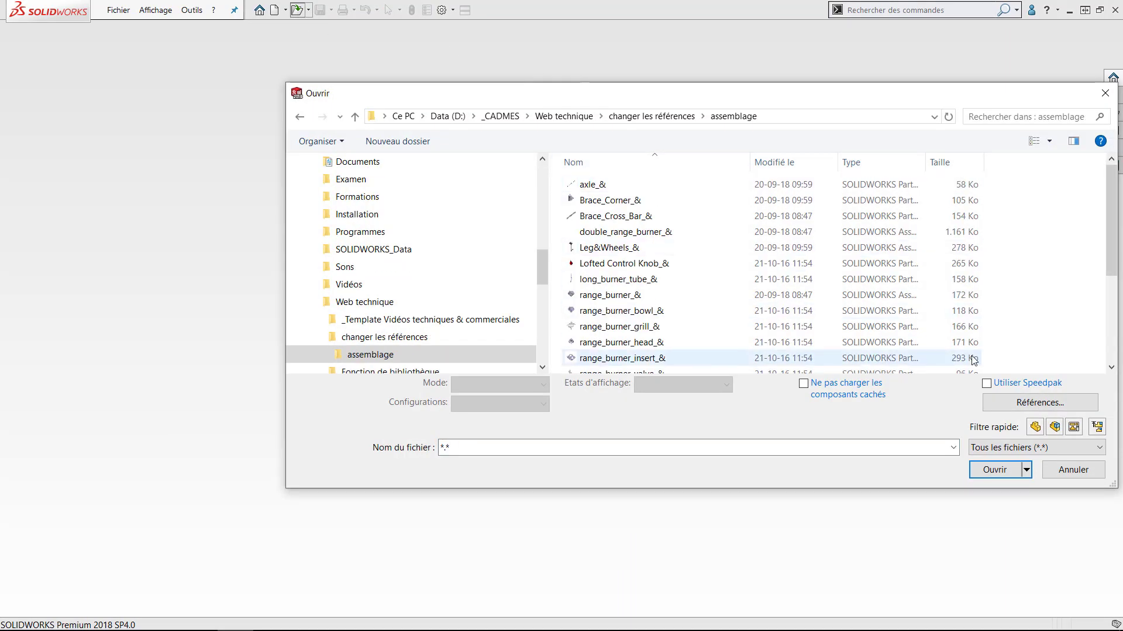
click(1097, 427)
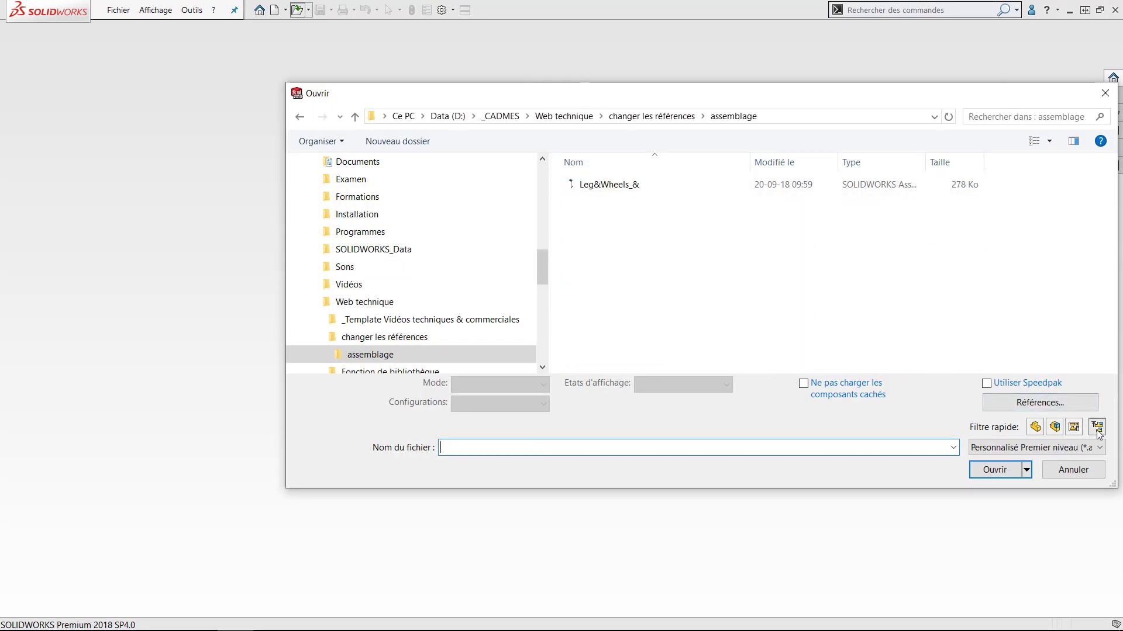
click(618, 185)
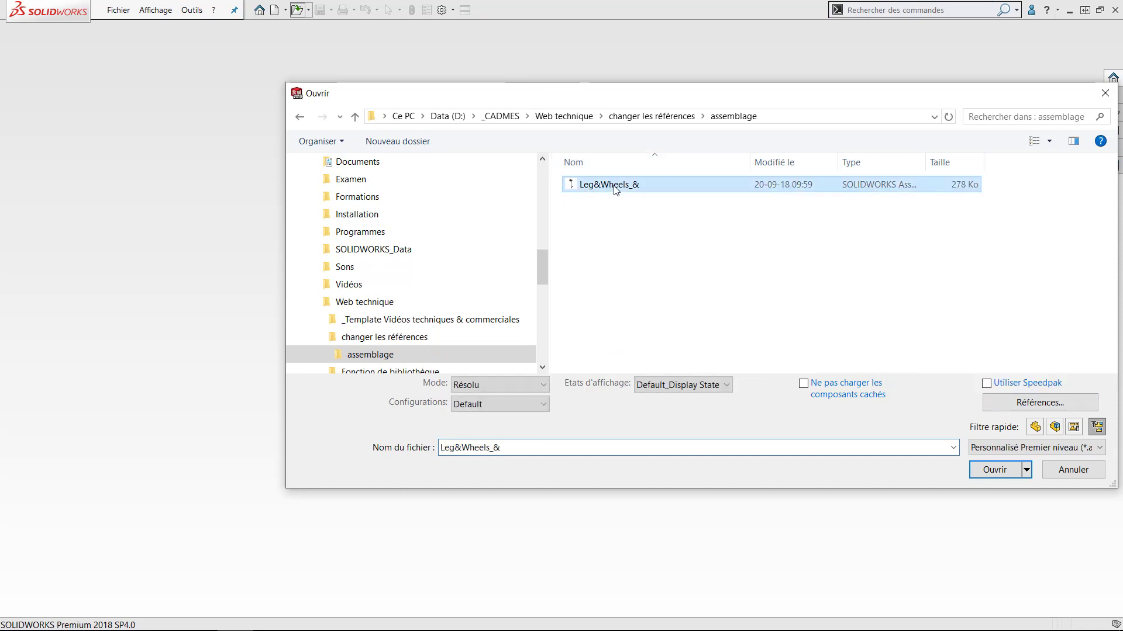
click(1030, 404)
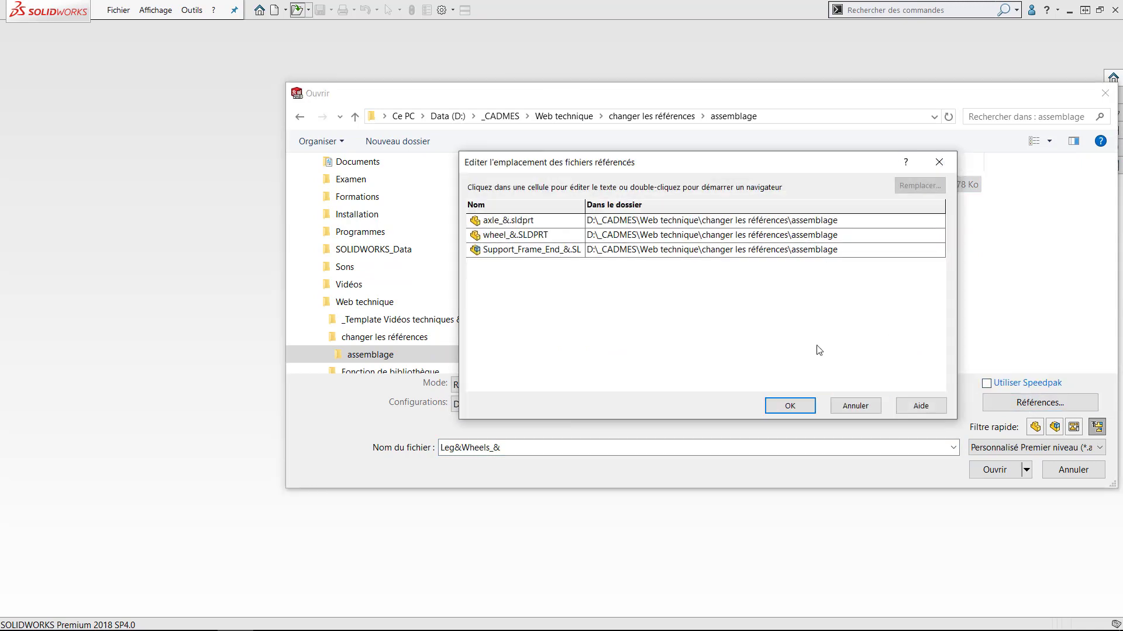
Replace the referenced wheel_&.SLDPRT with wheel2 from the changer les références folder and accept the new file location.
double_click(530, 235)
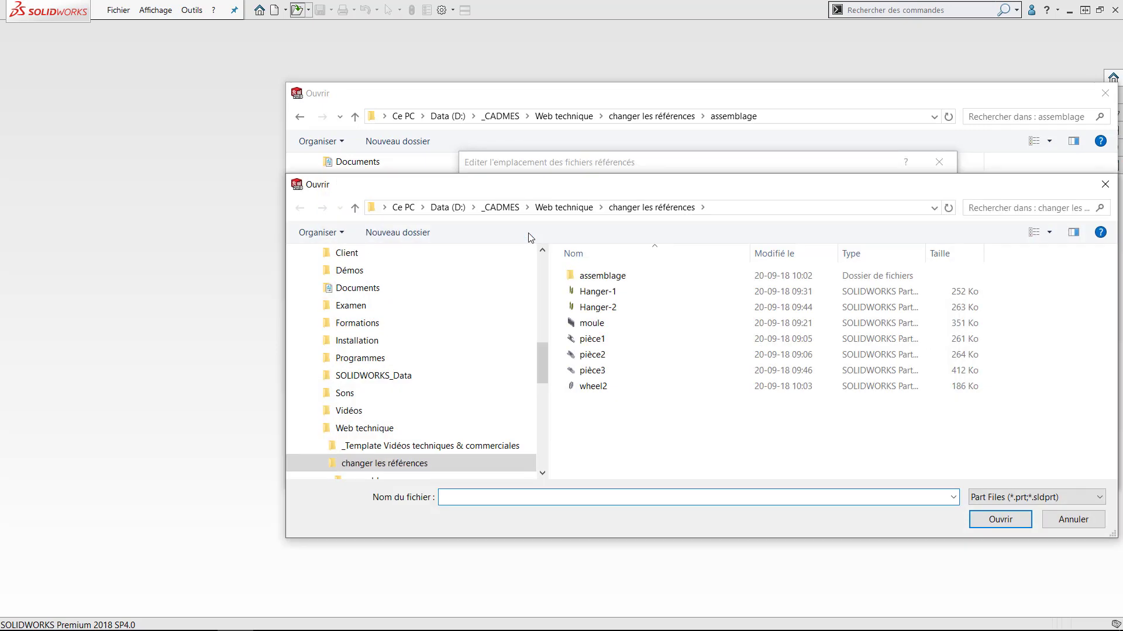
click(603, 391)
click(996, 523)
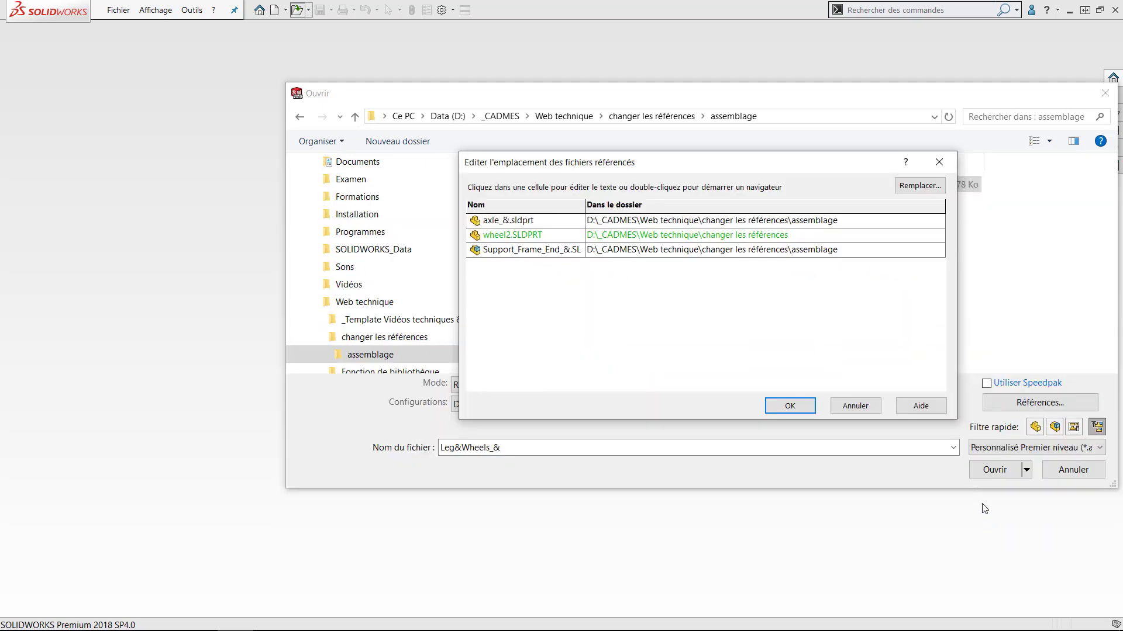
click(795, 405)
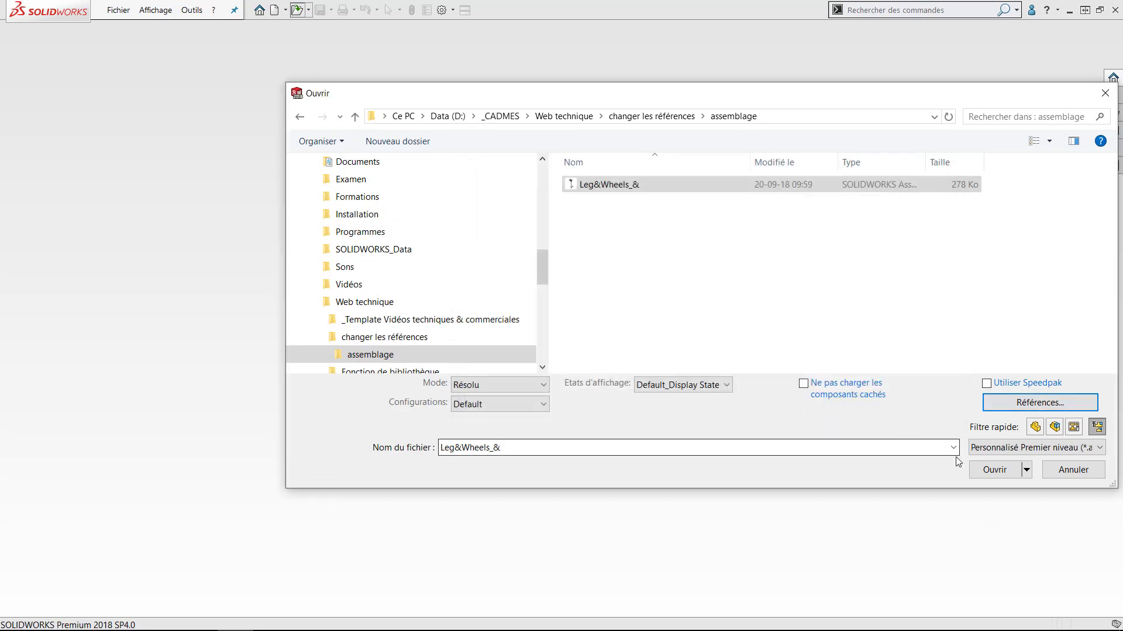
Open the Leg&Wheels_& assembly with the replaced reference, dismiss the opening summary, and inspect the new wheels.
click(995, 470)
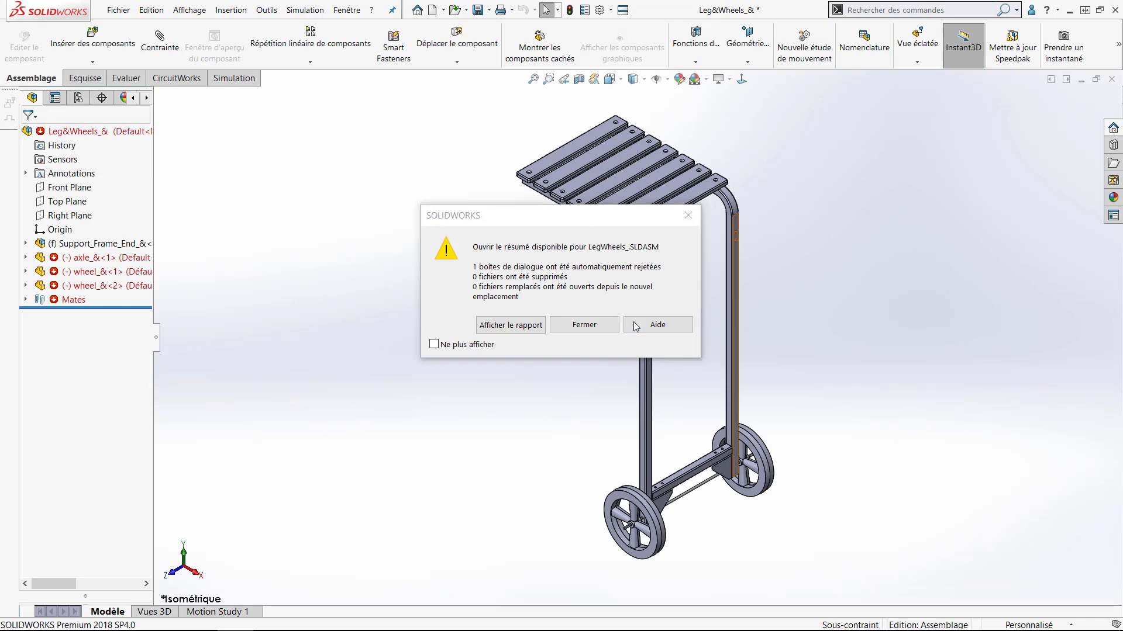
click(567, 320)
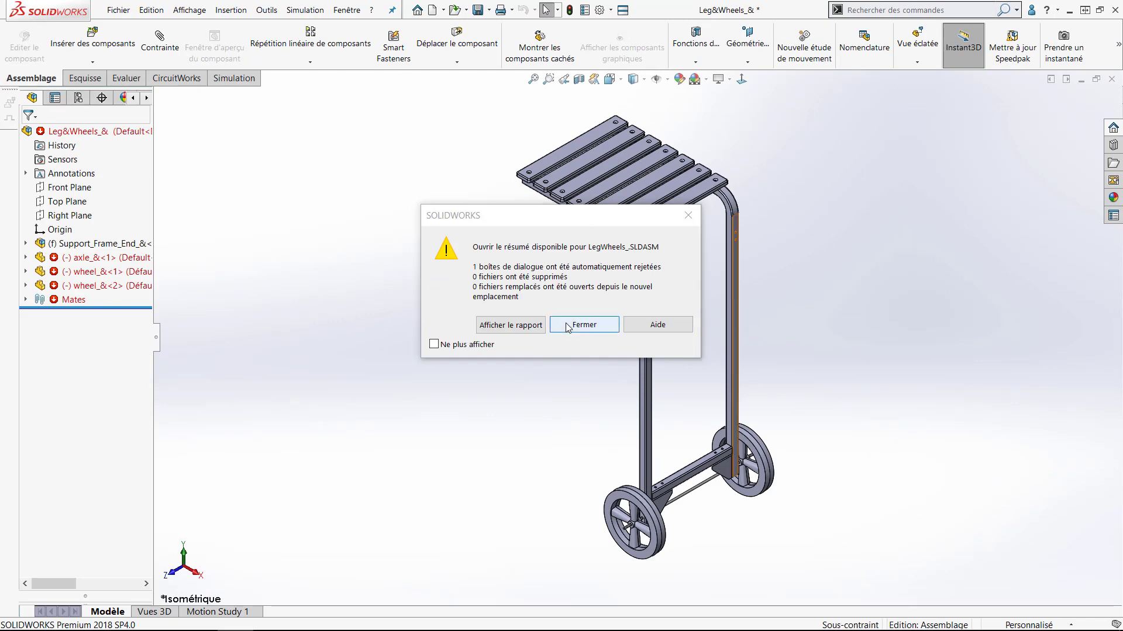
scroll(651, 508, down, 8)
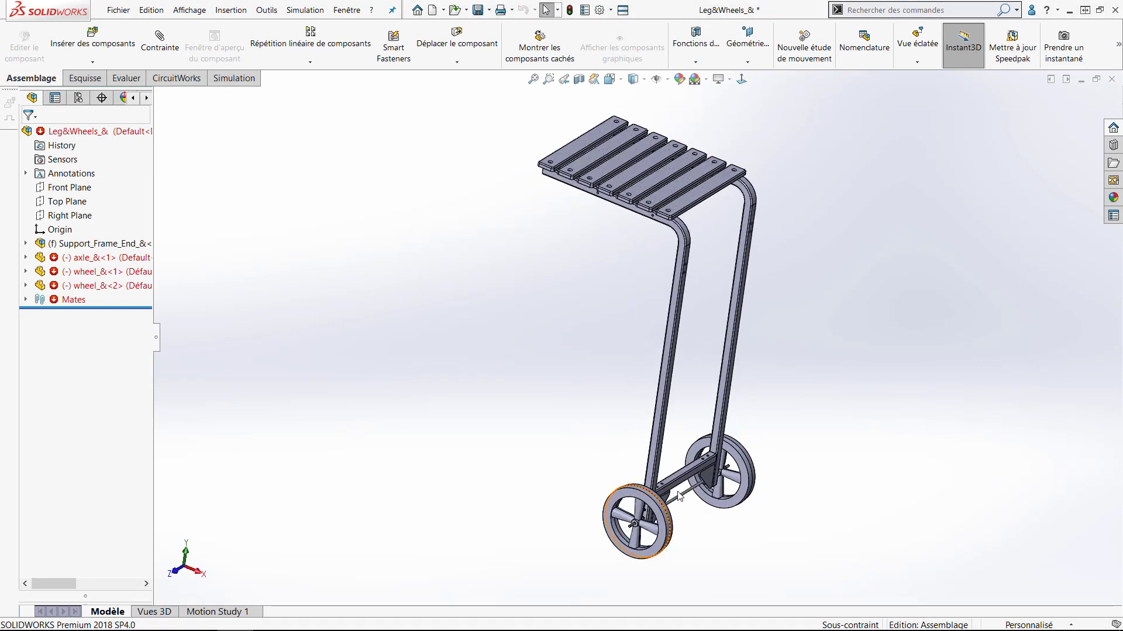
middle_drag(586, 493, 635, 462)
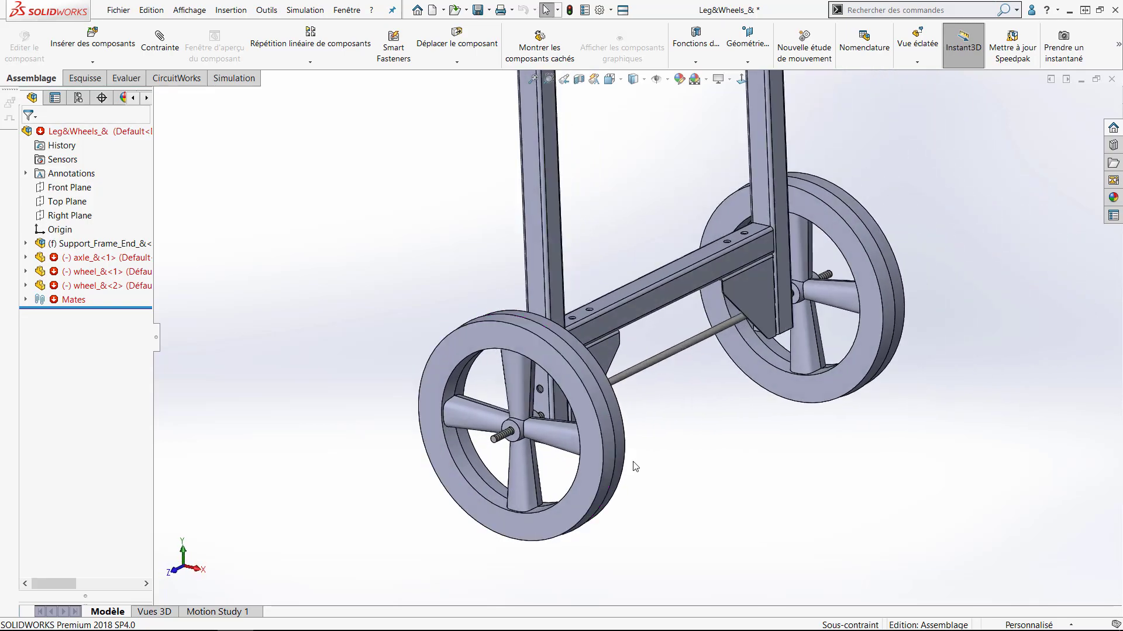